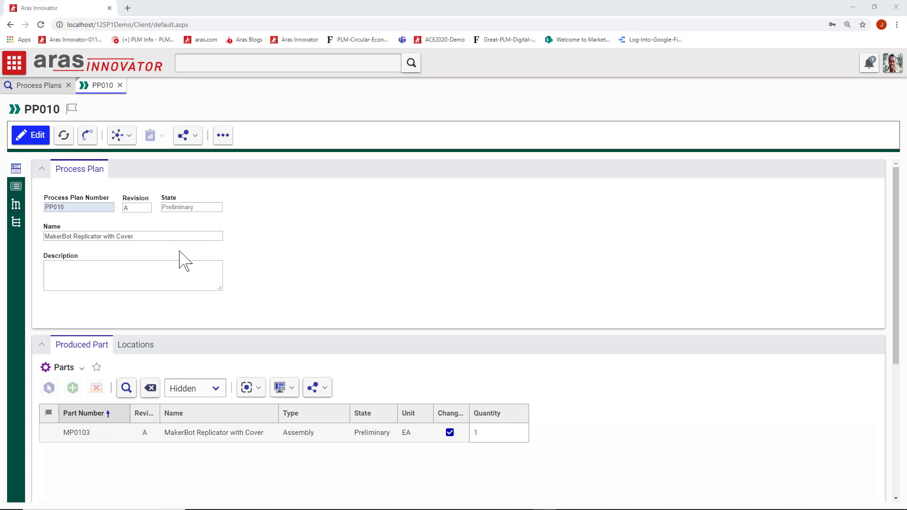
right_click(170, 437)
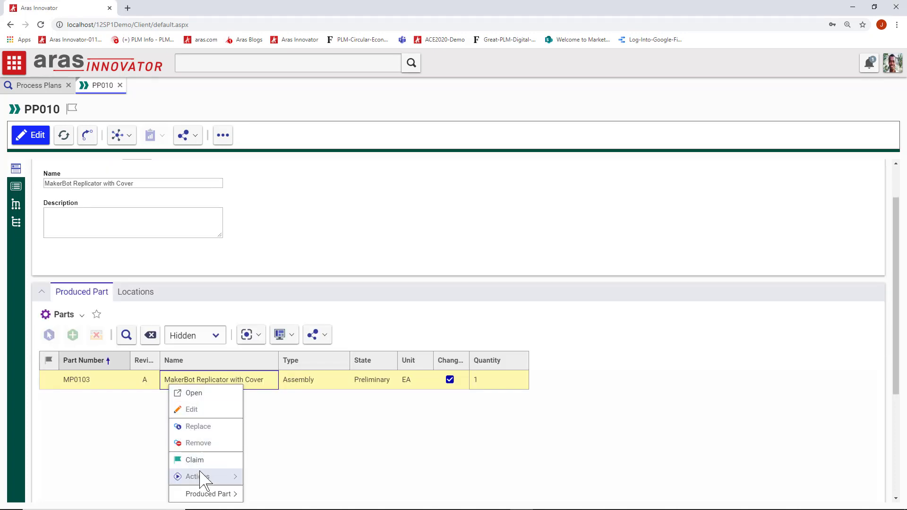
mouse_move(230, 497)
scroll(229, 497, down, 2)
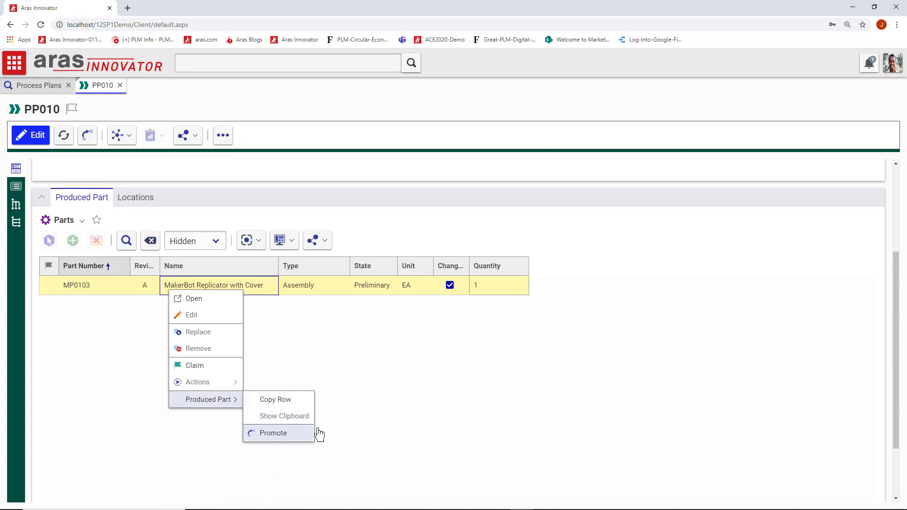
click(340, 435)
scroll(212, 400, up, 1)
scroll(213, 400, up, 2)
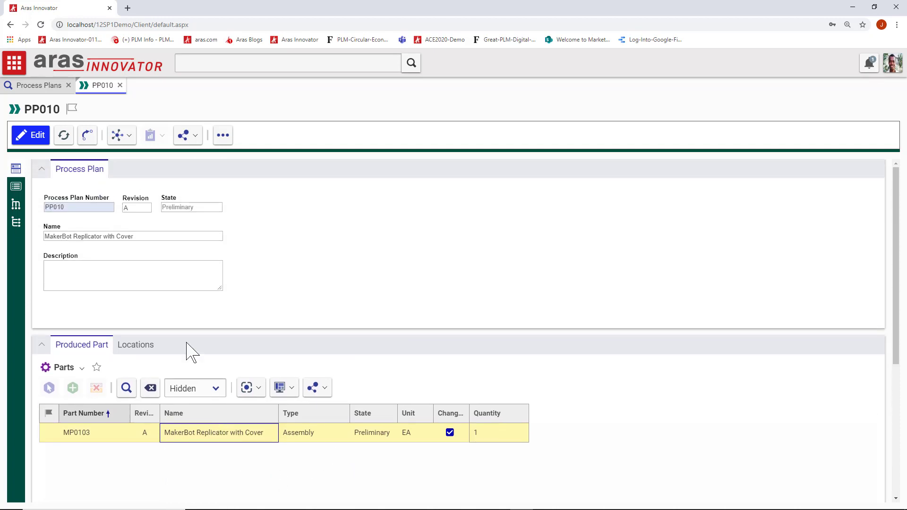
click(88, 136)
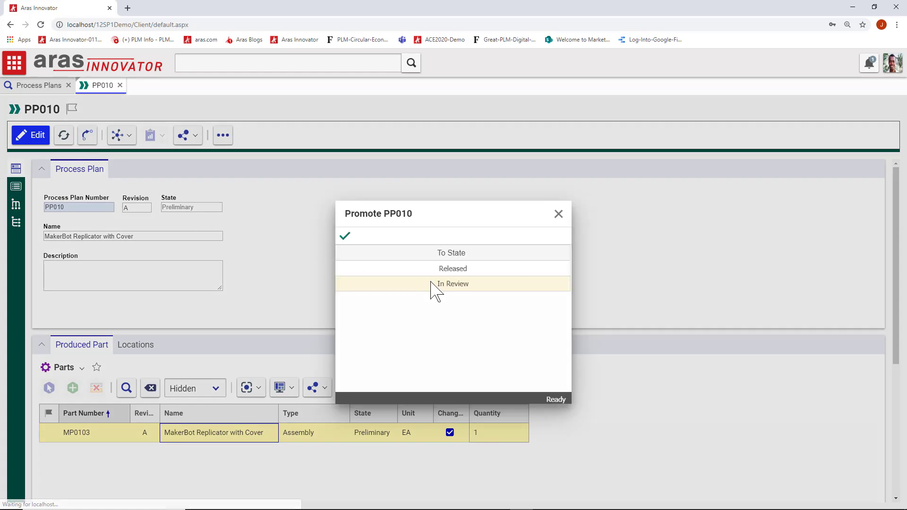
click(559, 216)
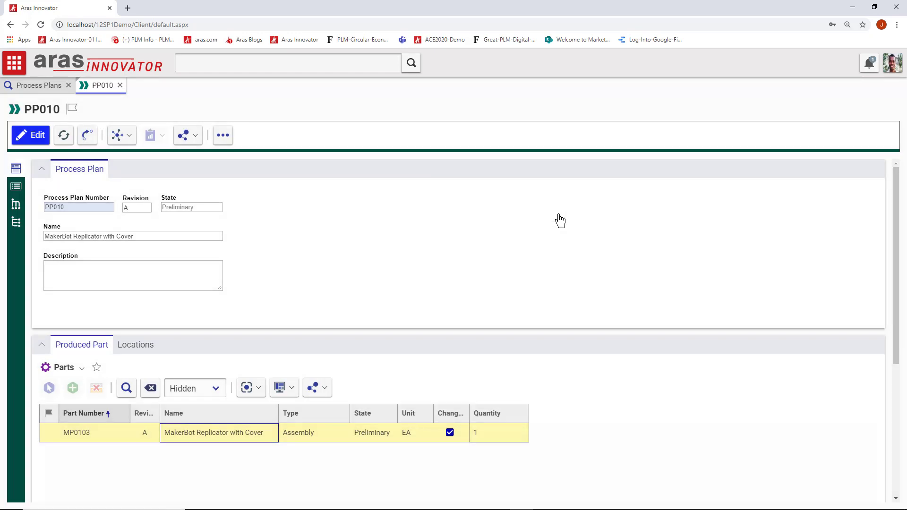
Step: Show PP010's process plan and expand 10 : Assemble Printer, P5423 and Printer Assembly to list its operation 10 steps
click(17, 186)
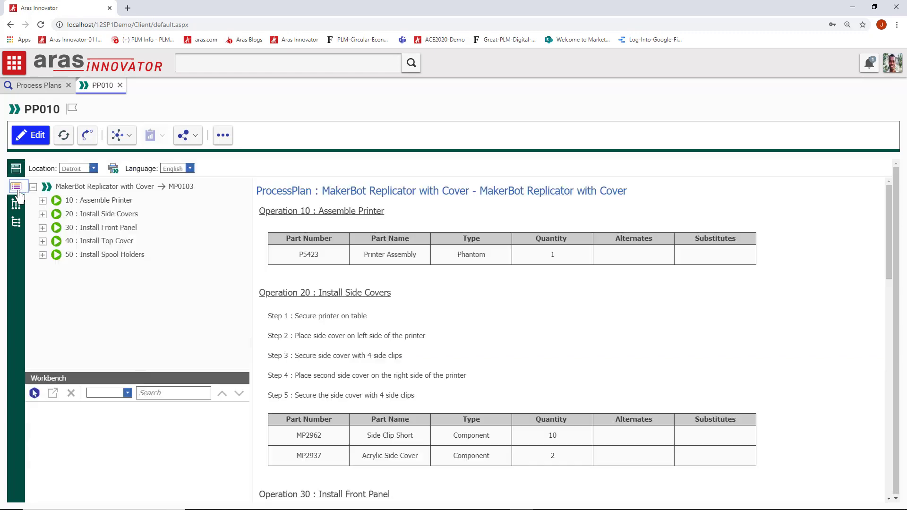
click(43, 201)
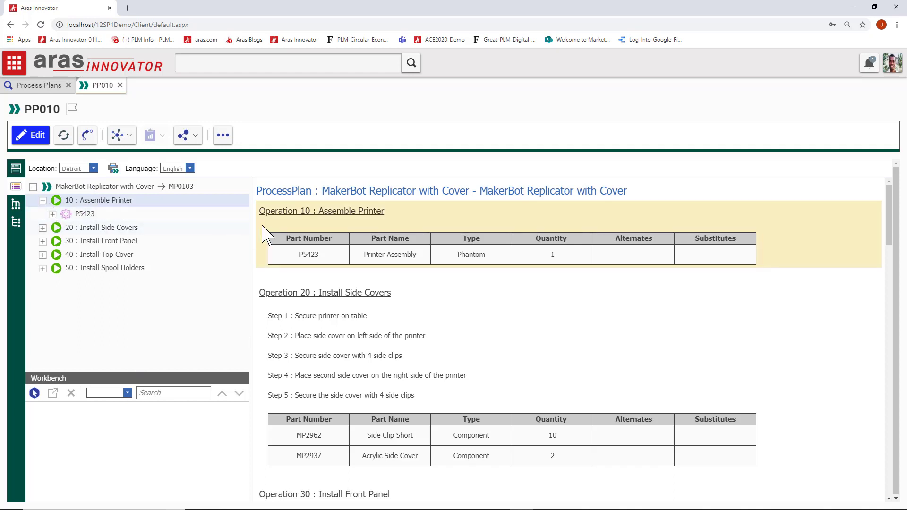
click(82, 215)
click(52, 214)
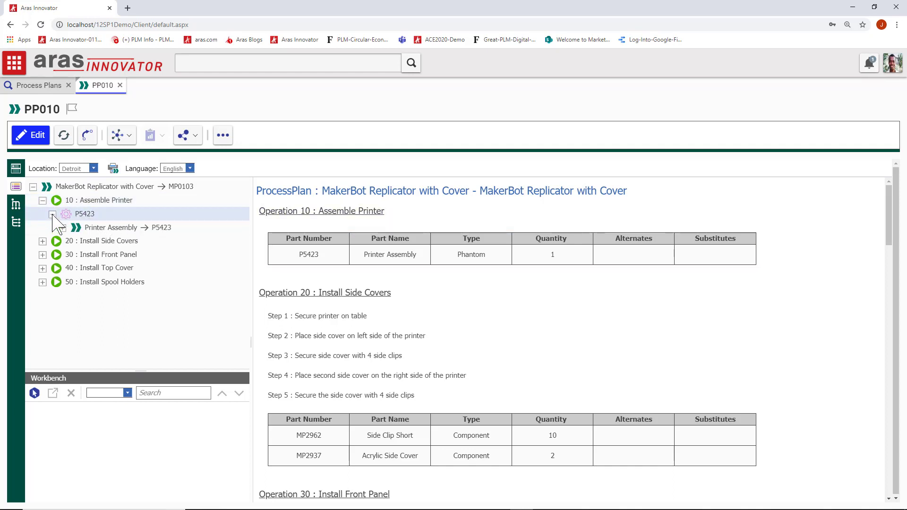
click(62, 228)
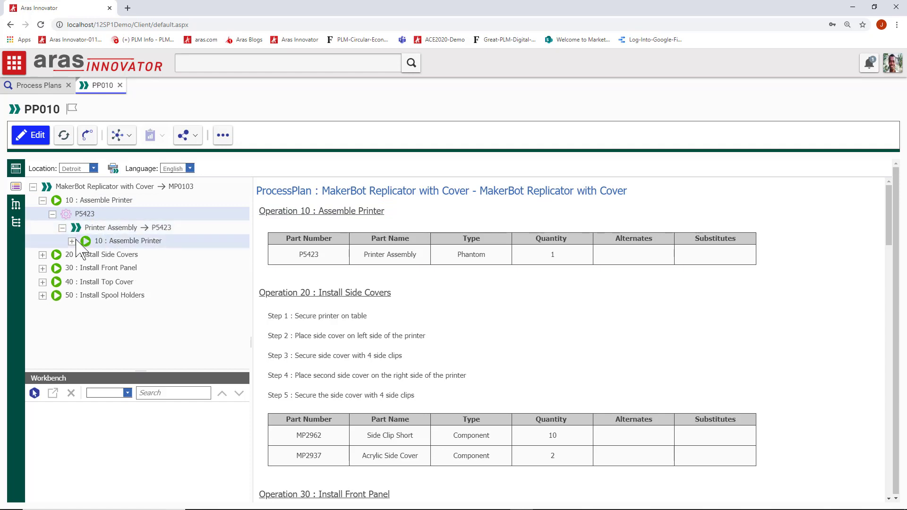
click(72, 242)
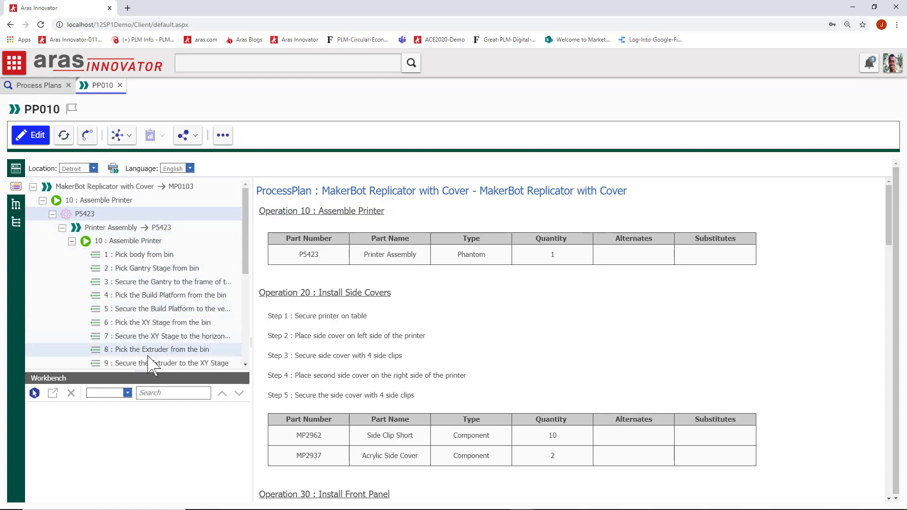
right_click(121, 229)
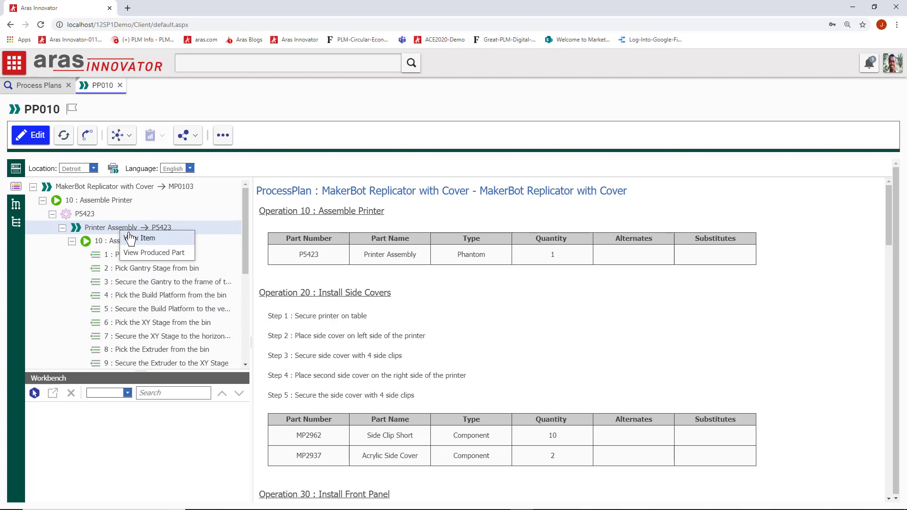
Step: Open the Printer Assembly plan PP5423 in its own tab and expand its 10 : Assemble Printer operation
click(134, 239)
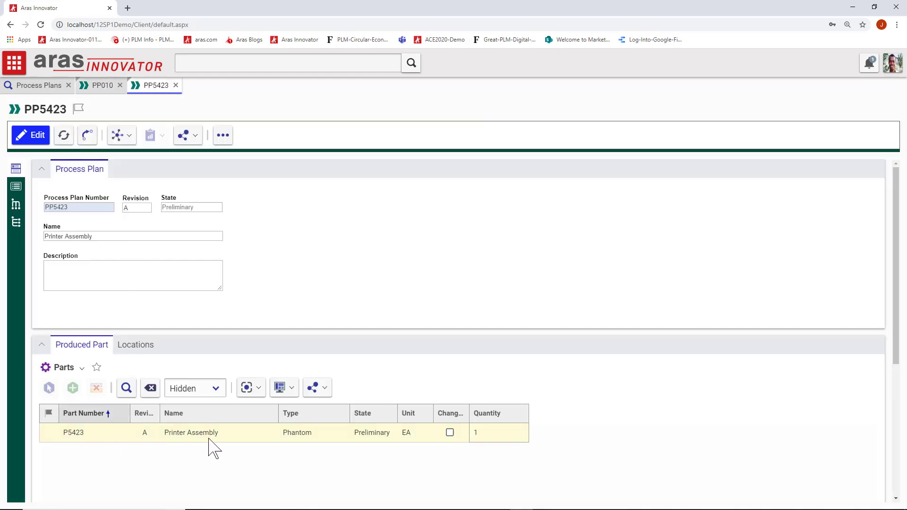
click(18, 193)
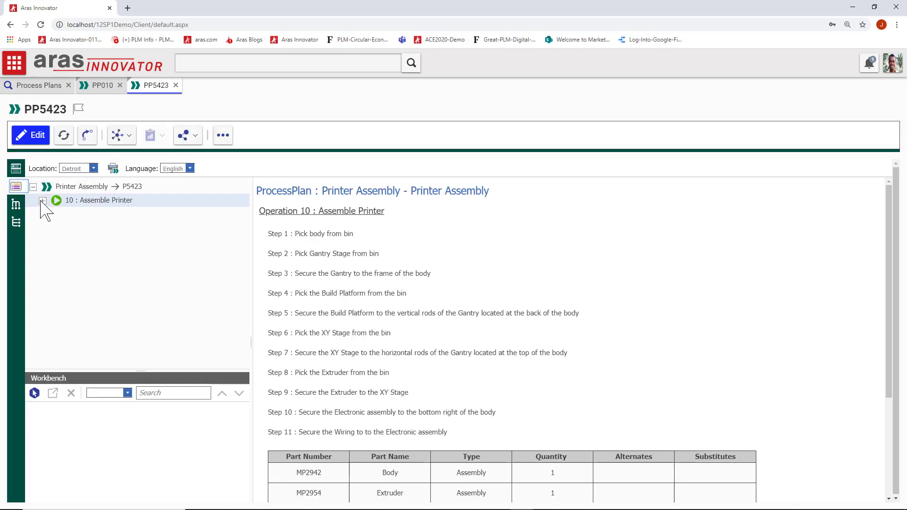
click(42, 200)
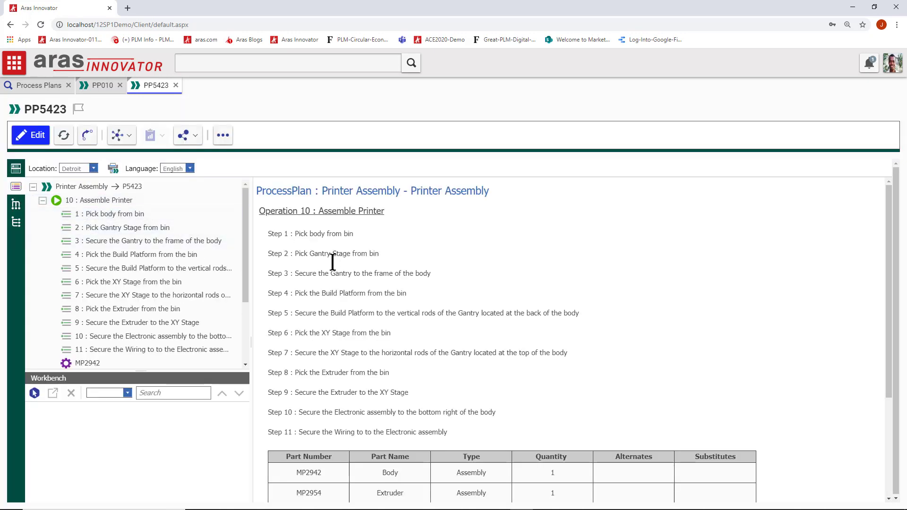
Step: Expand MP2954's Extruder Assembly down to 10 : Assemble Fan and open process plan PP001
scroll(154, 268, down, 2)
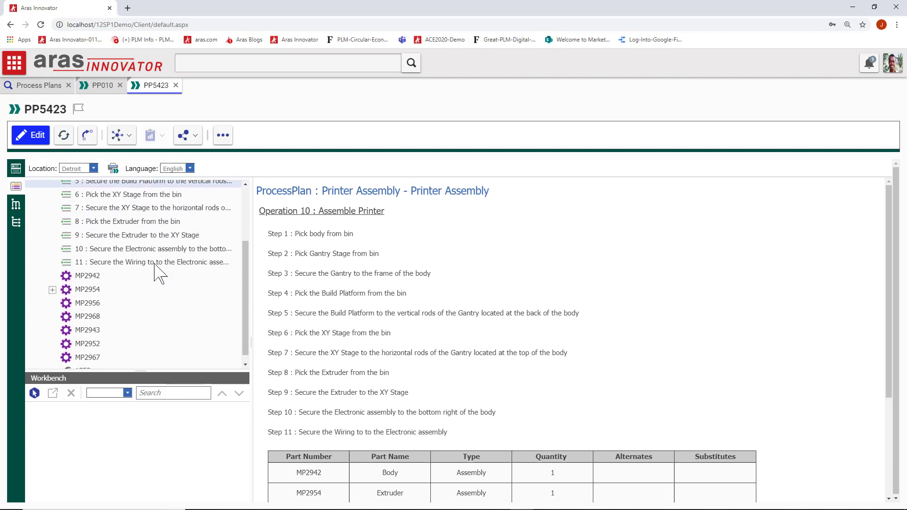
click(52, 282)
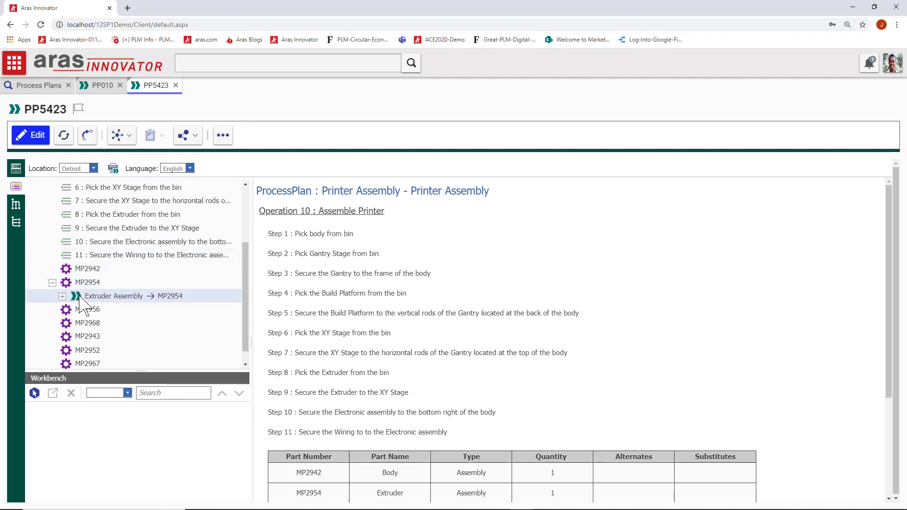
click(62, 296)
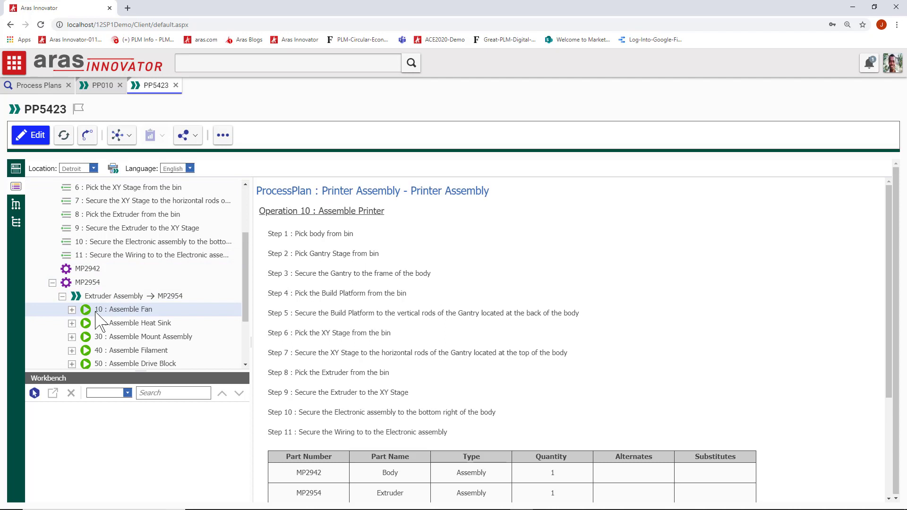
click(72, 309)
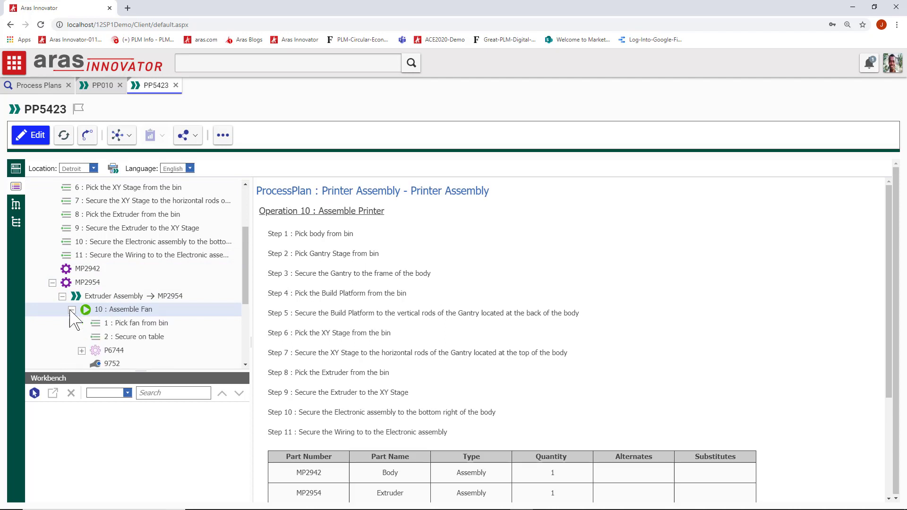
right_click(128, 310)
click(142, 314)
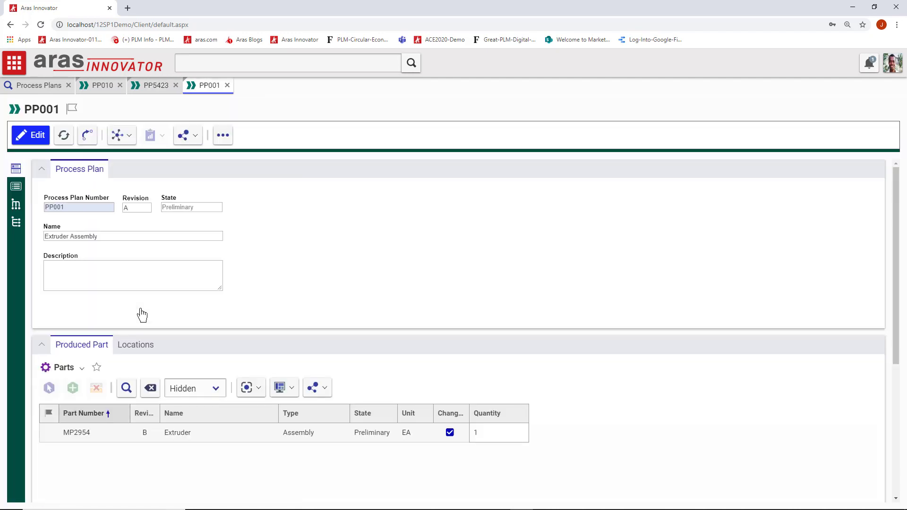
Step: In PP001's process plan, expand Assemble Fan, P6744 and Fan Assembly to list 10 : Build Fan's steps and parts
click(162, 434)
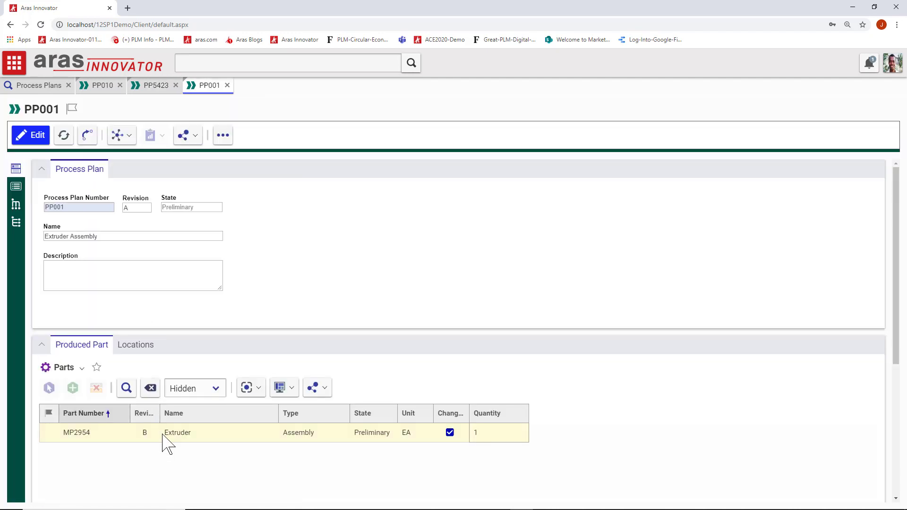
click(13, 189)
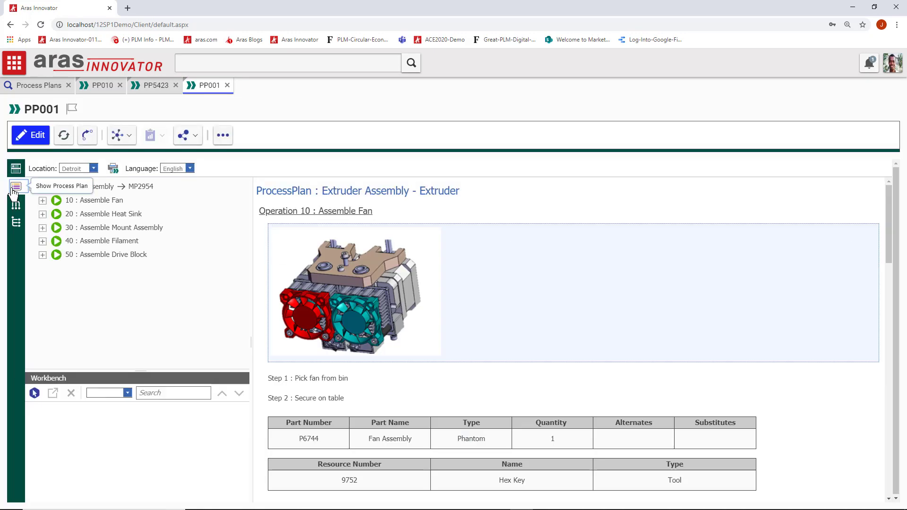
click(43, 200)
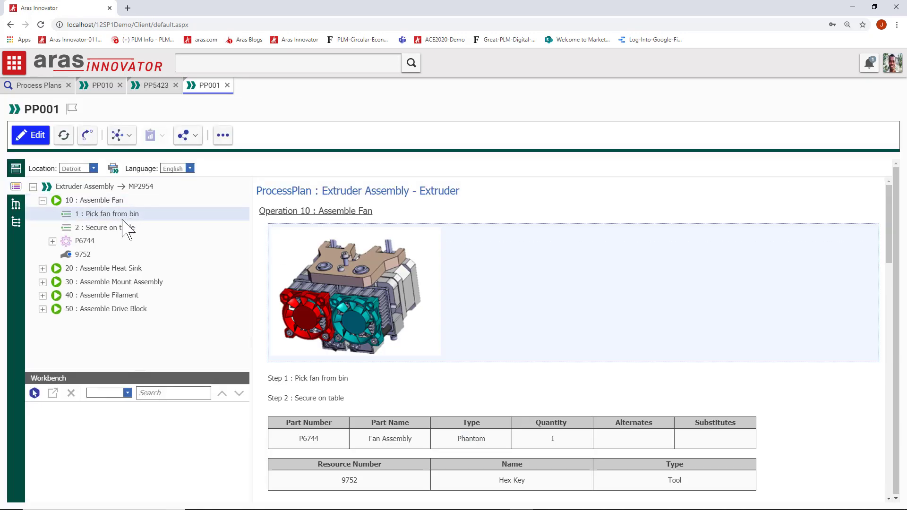
click(52, 242)
click(62, 254)
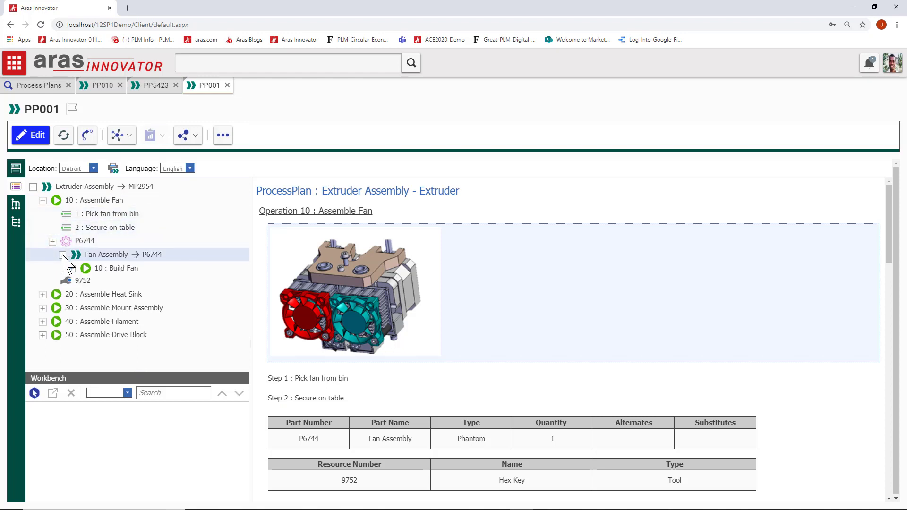
click(72, 269)
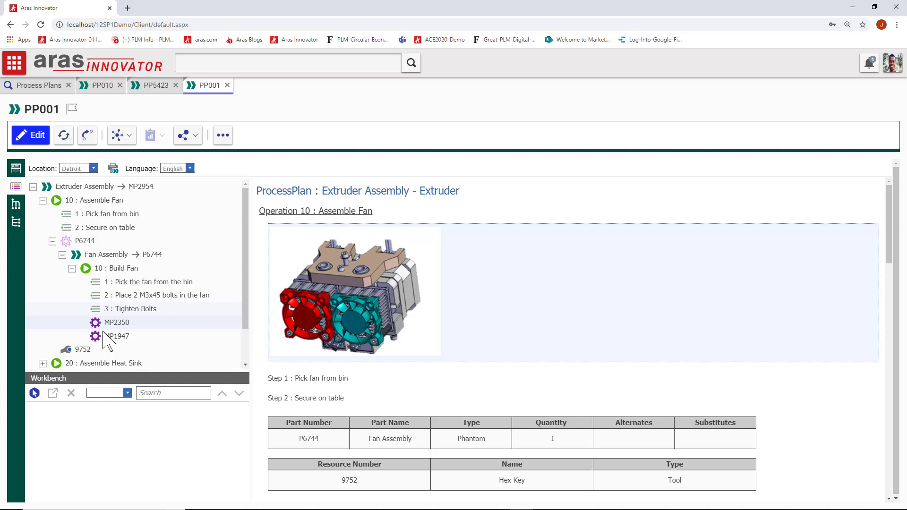
Step: Close the PP5423 and PP001 tabs and show PP010's 30 : Install Front Panel step 2 : Tighten bolts
click(227, 85)
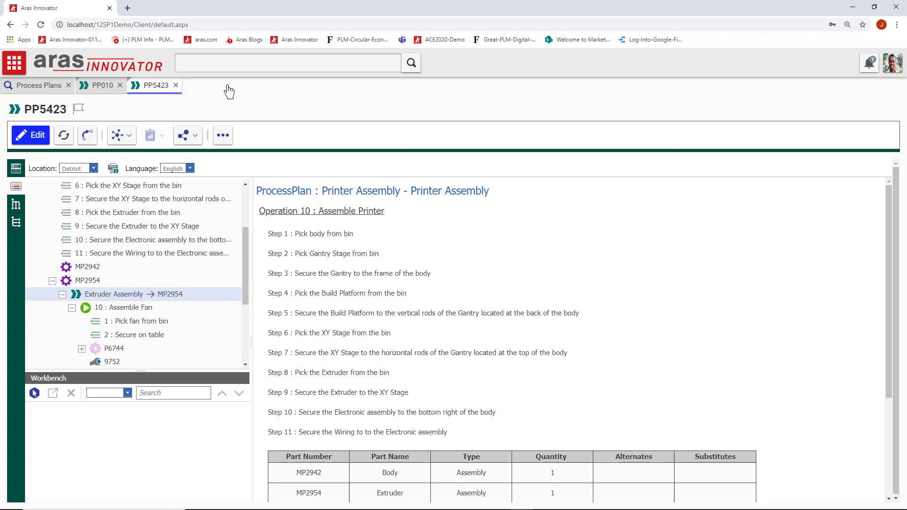
click(176, 86)
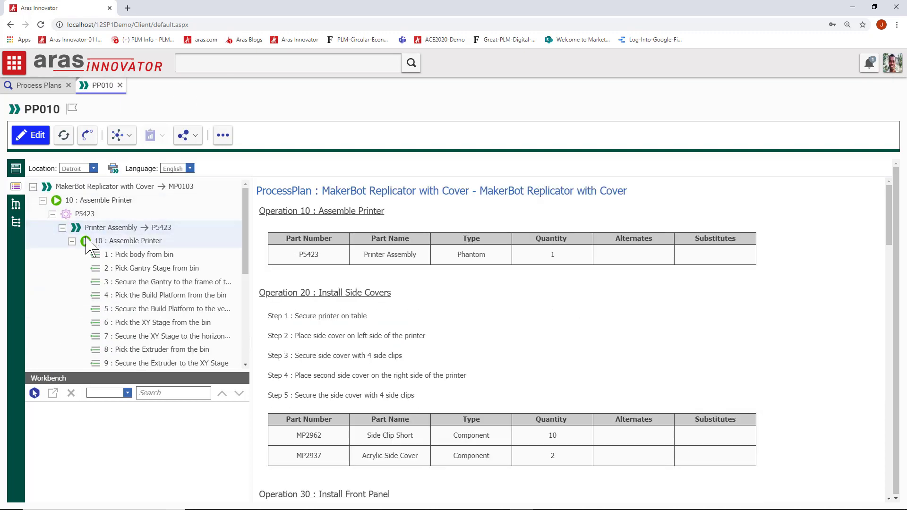
click(72, 241)
click(42, 268)
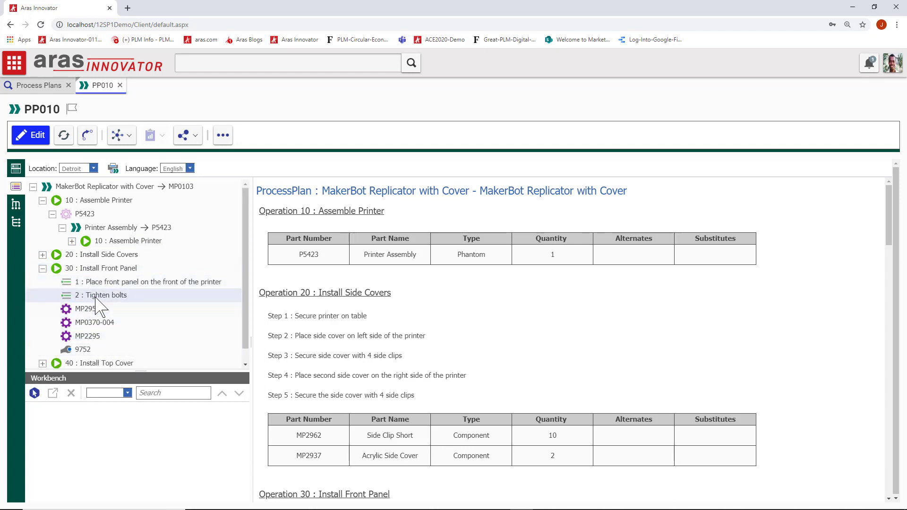
click(98, 295)
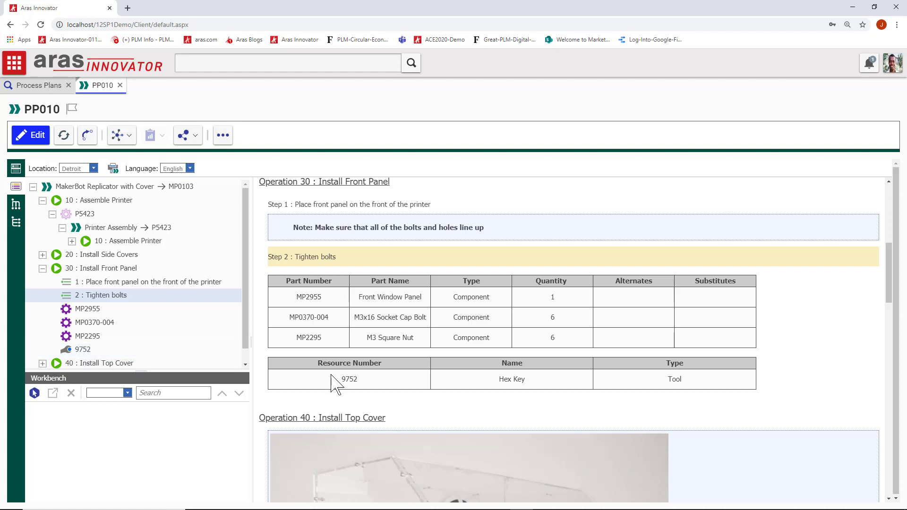
click(127, 394)
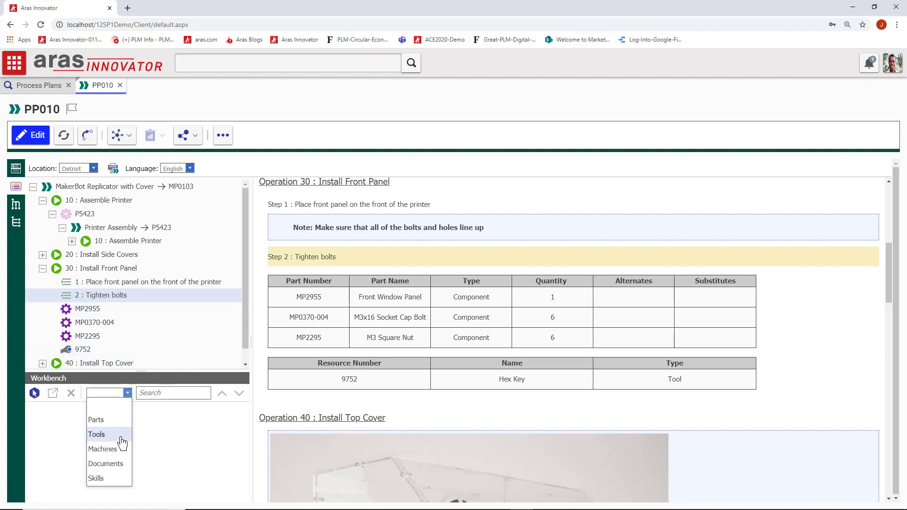
click(129, 394)
click(17, 68)
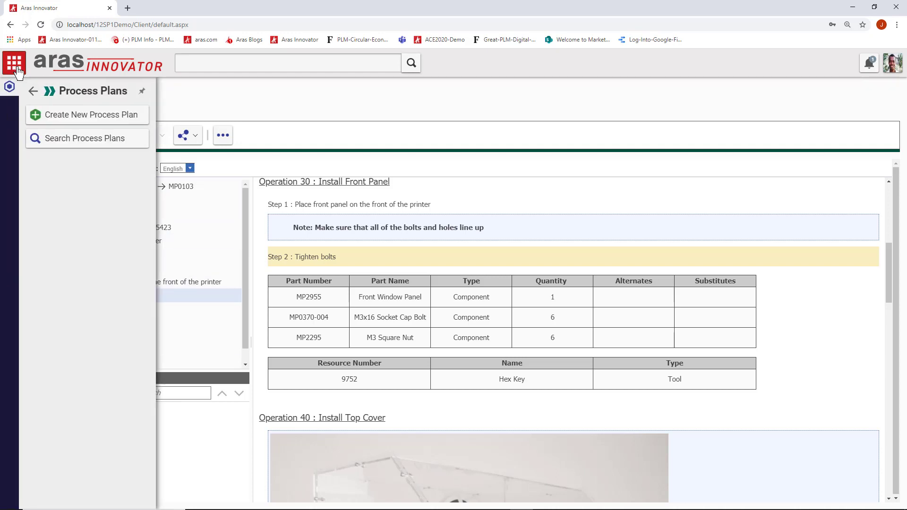
click(26, 91)
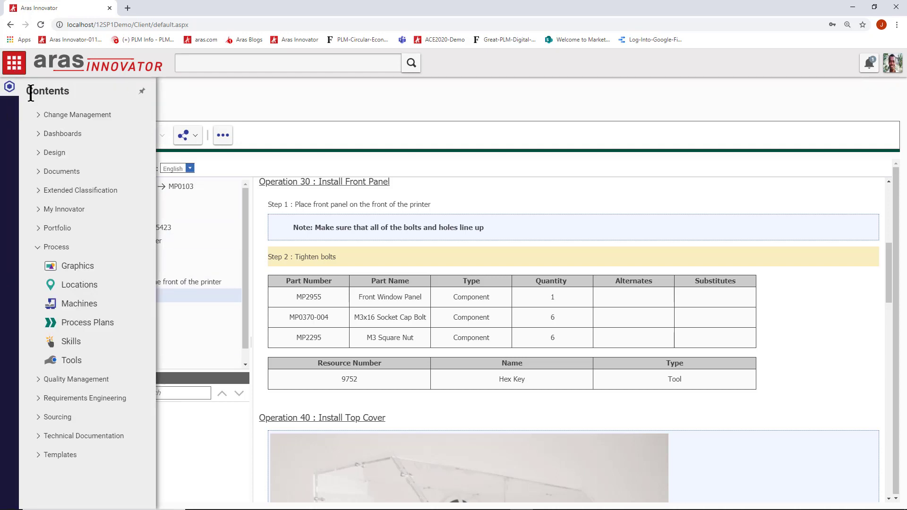
right_click(97, 304)
click(107, 330)
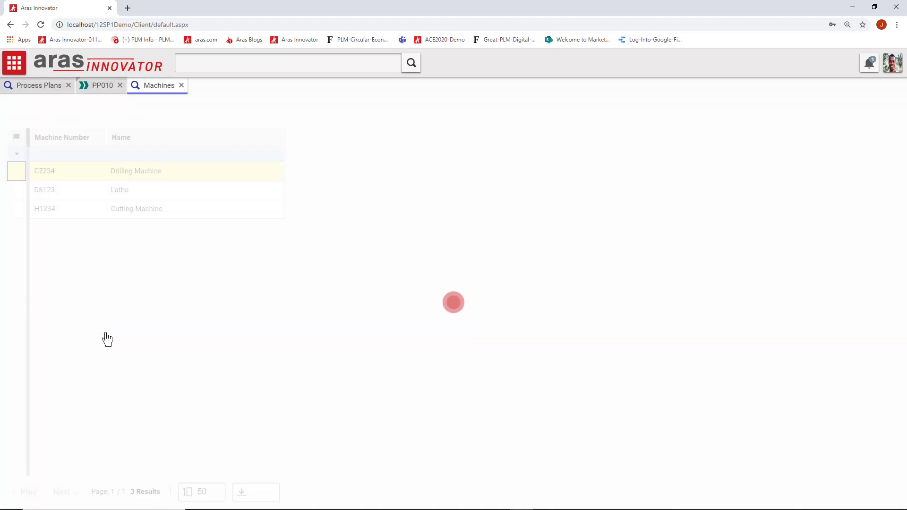
click(131, 220)
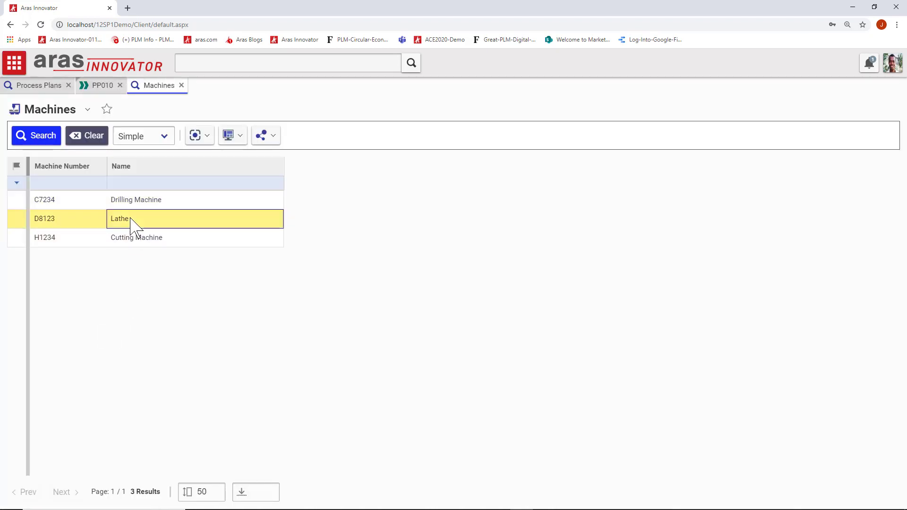
click(182, 85)
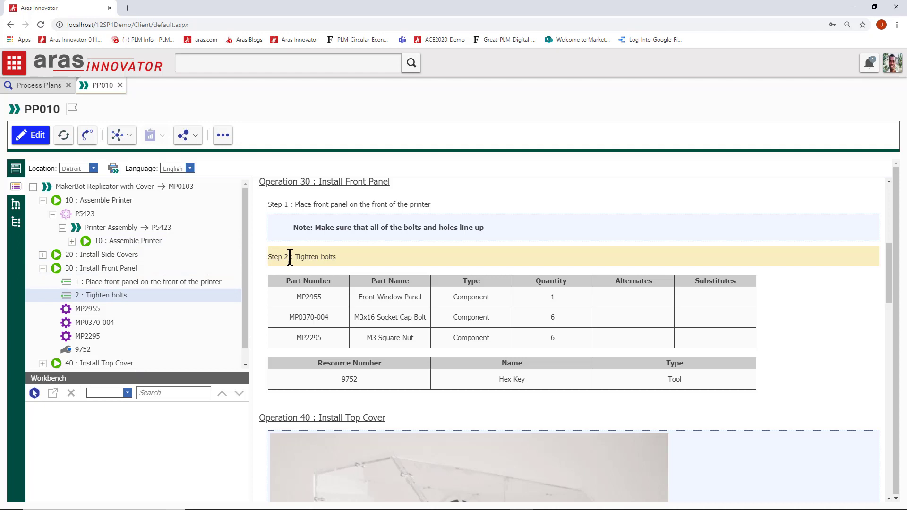
Step: Rename PP010's step 2 to 'Tighten bolts fully' and save the plan
click(31, 135)
click(351, 260)
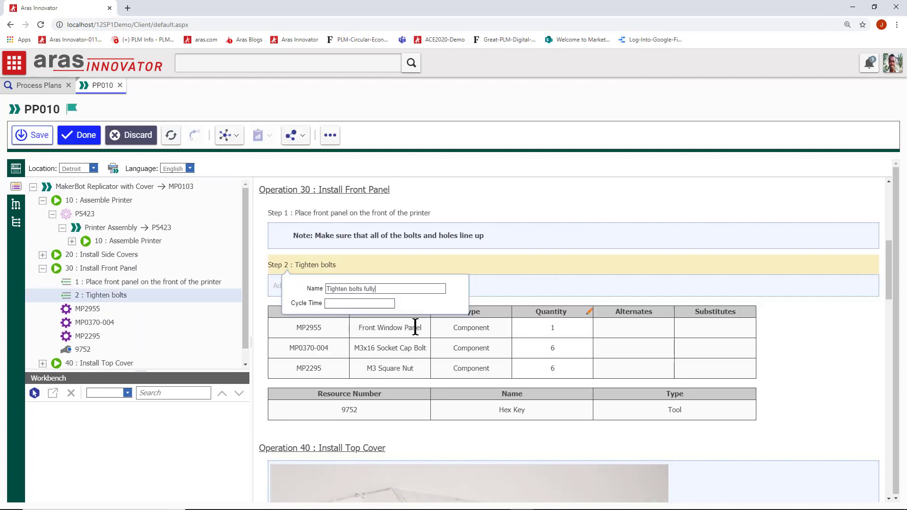
key(Return)
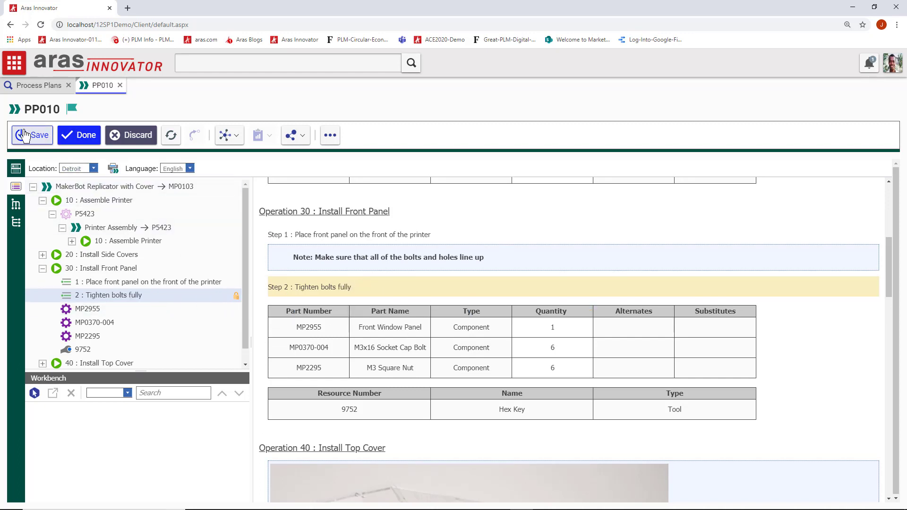
click(67, 142)
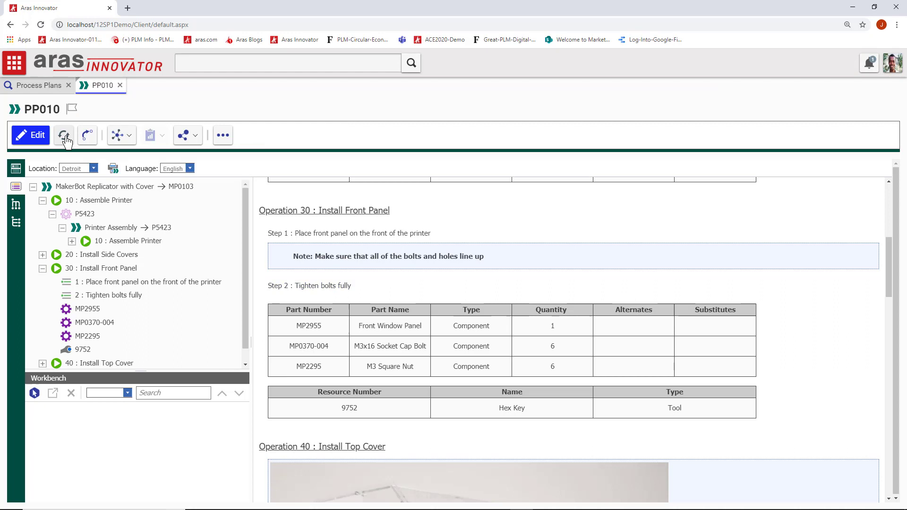
click(15, 206)
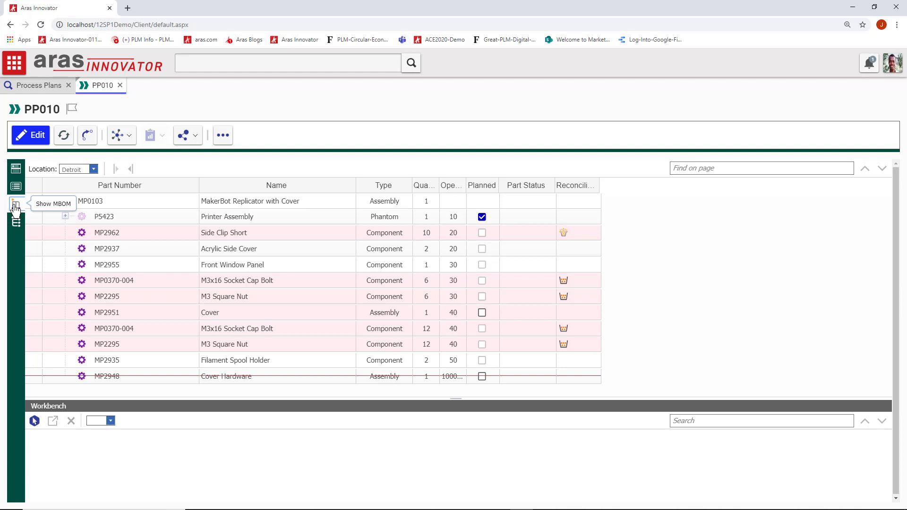
Step: Expand Printer Assembly P5423 and Extruder MP2954 in the MBOM grid
mouse_move(566, 235)
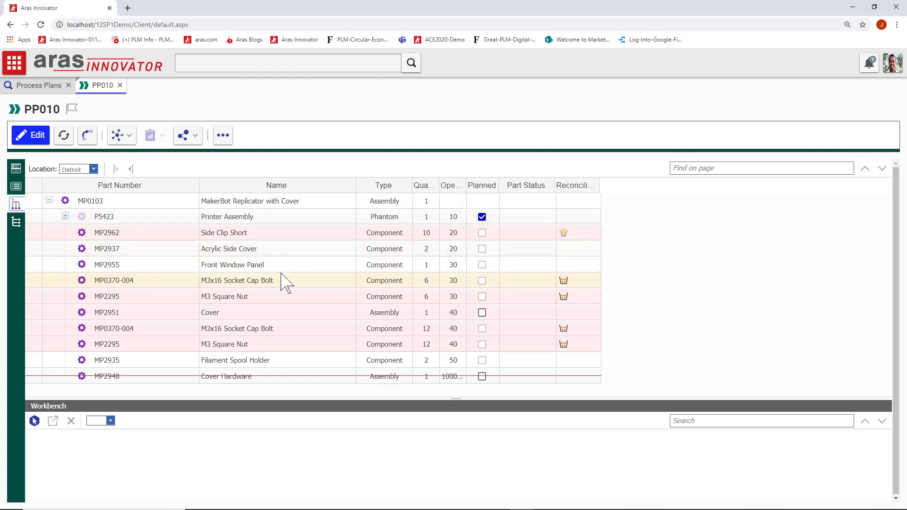
click(65, 217)
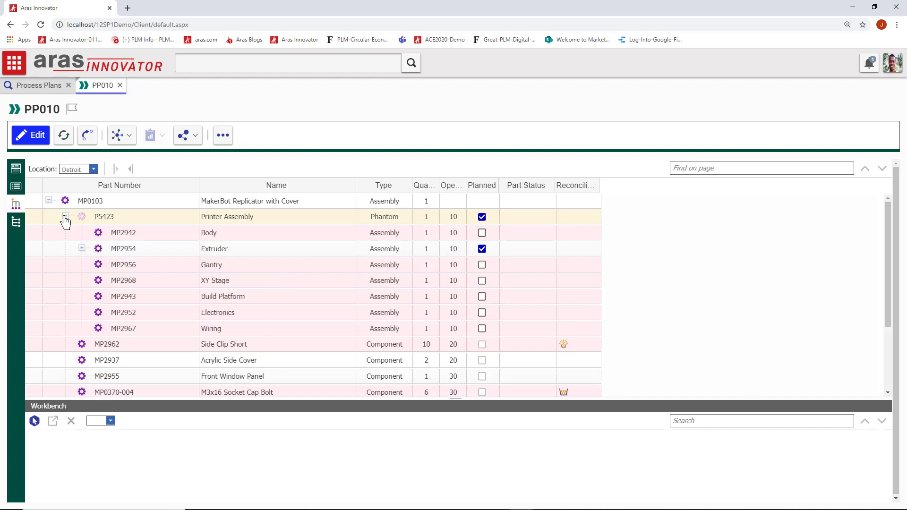
click(82, 248)
scroll(217, 302, down, 1)
scroll(220, 301, down, 4)
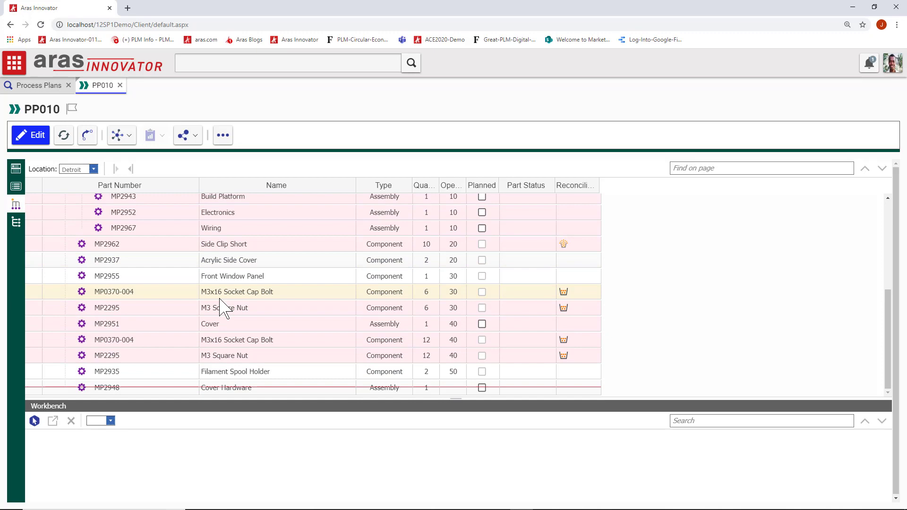
scroll(220, 300, up, 4)
Step: Expand phantoms P6744, P4523, P23124 and P8906 and check the reconciliation icons for overconsumption
click(99, 227)
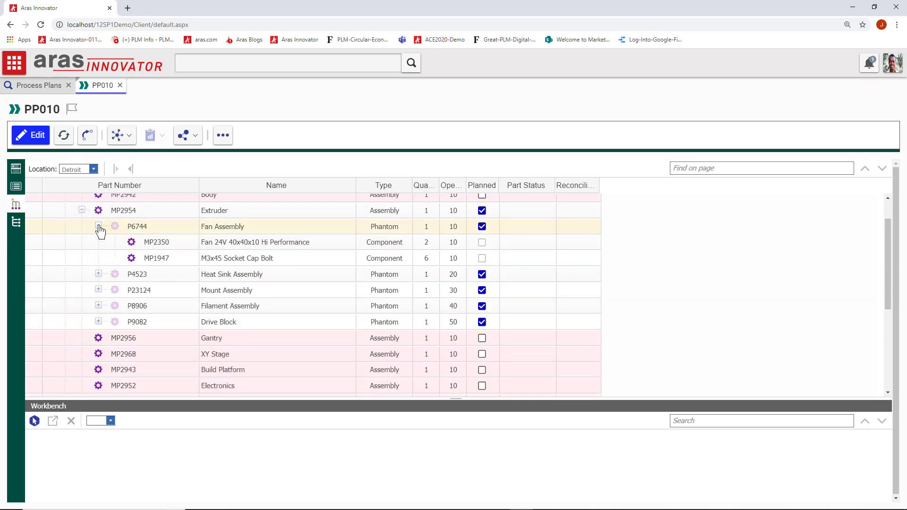
click(99, 274)
click(98, 322)
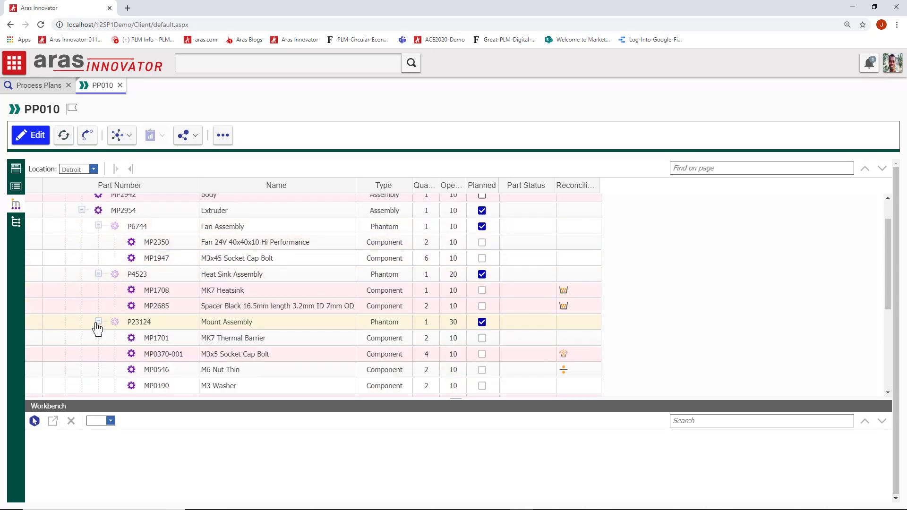
scroll(97, 329, down, 3)
click(98, 323)
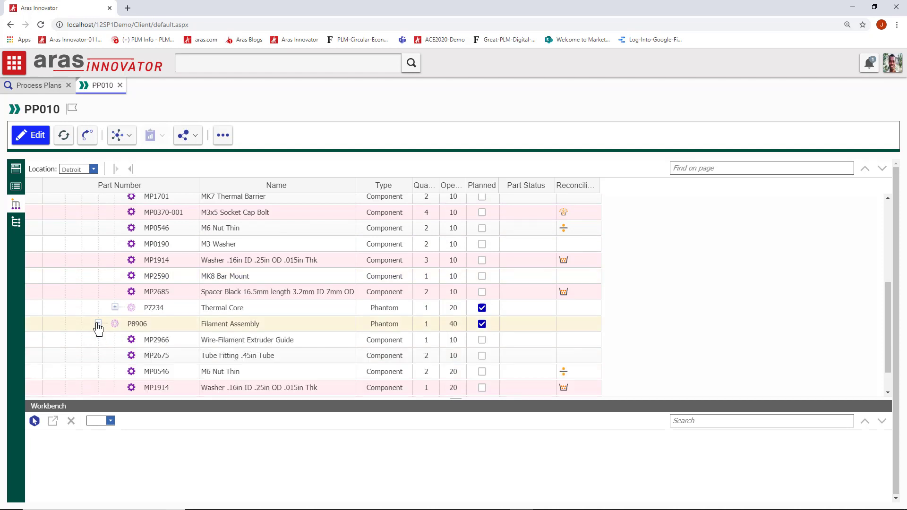
scroll(561, 378, up, 2)
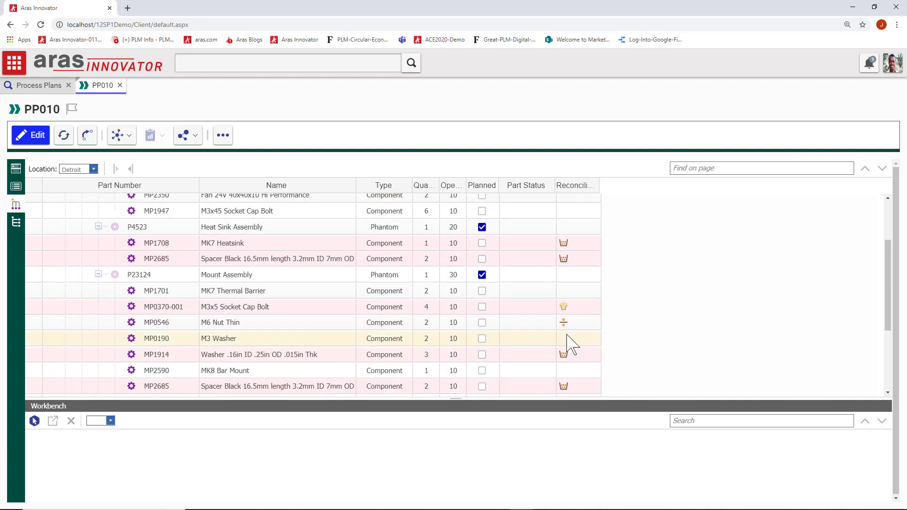
mouse_move(565, 356)
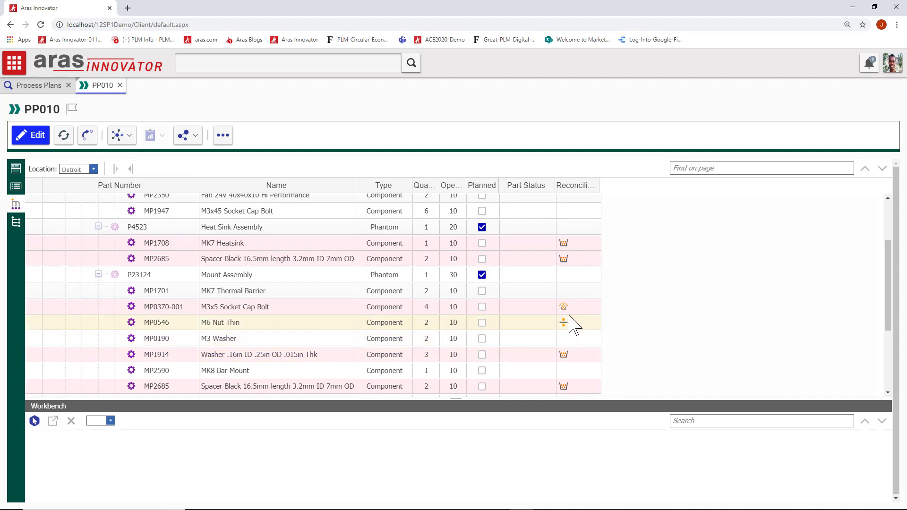
mouse_move(564, 307)
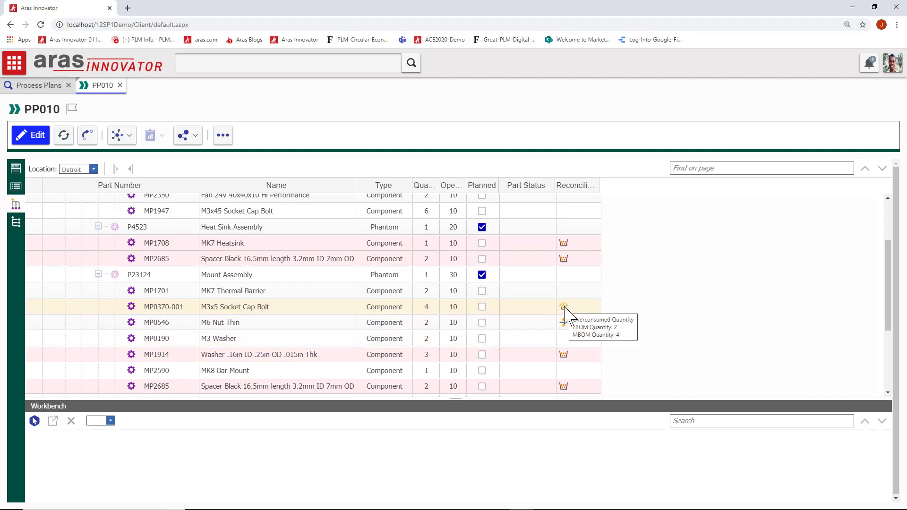
Step: Change MP0370-001's MBOM quantity from 4 to 2 and save PP010
click(34, 136)
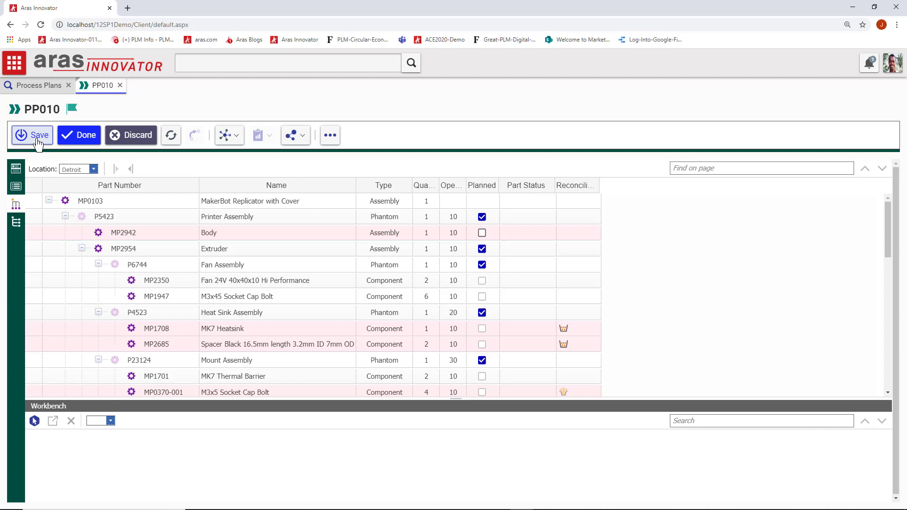
scroll(559, 360, down, 1)
mouse_move(563, 347)
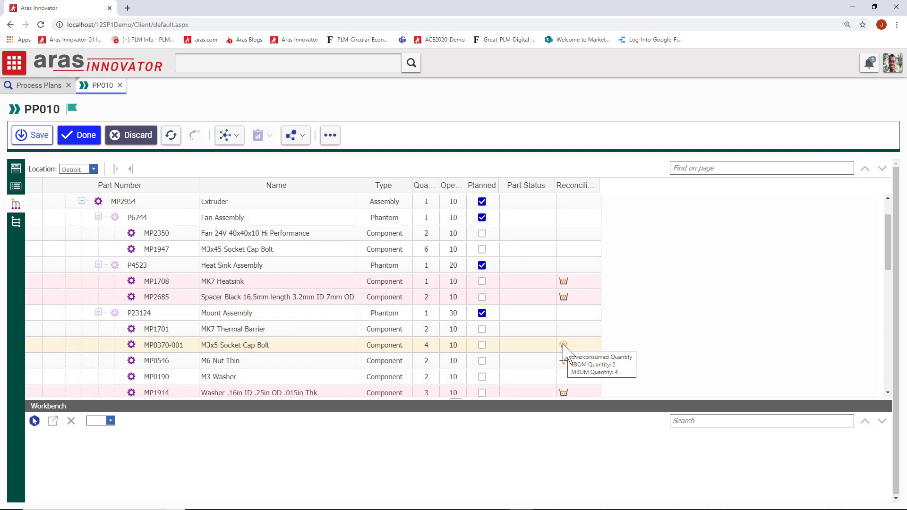
click(427, 346)
click(427, 344)
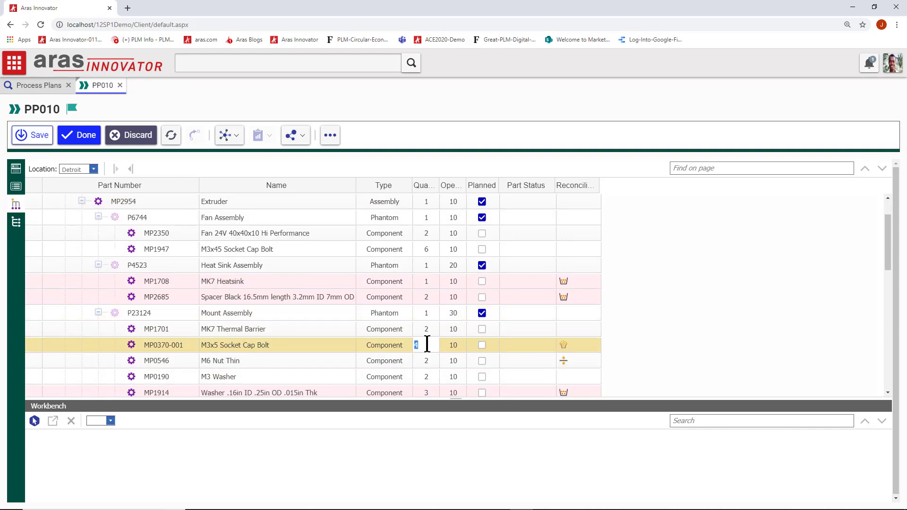
text(2)
scroll(427, 344, down, 3)
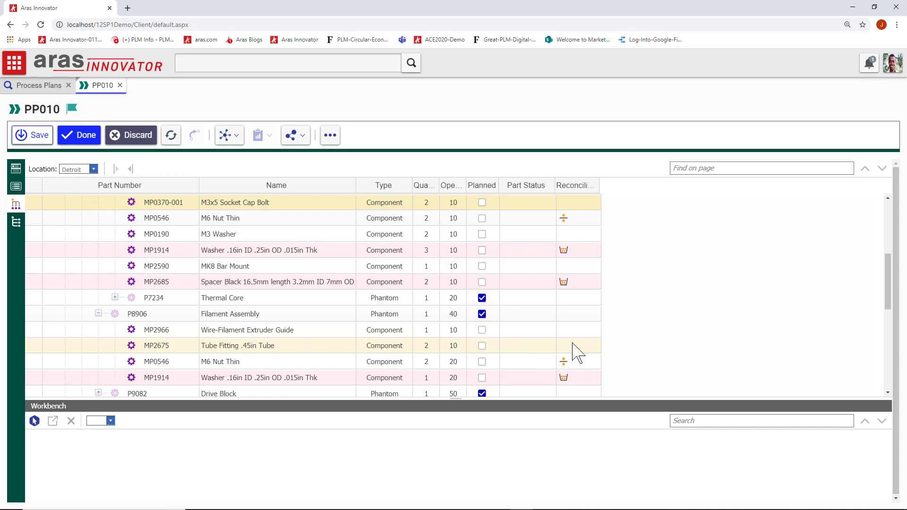
click(40, 135)
click(19, 228)
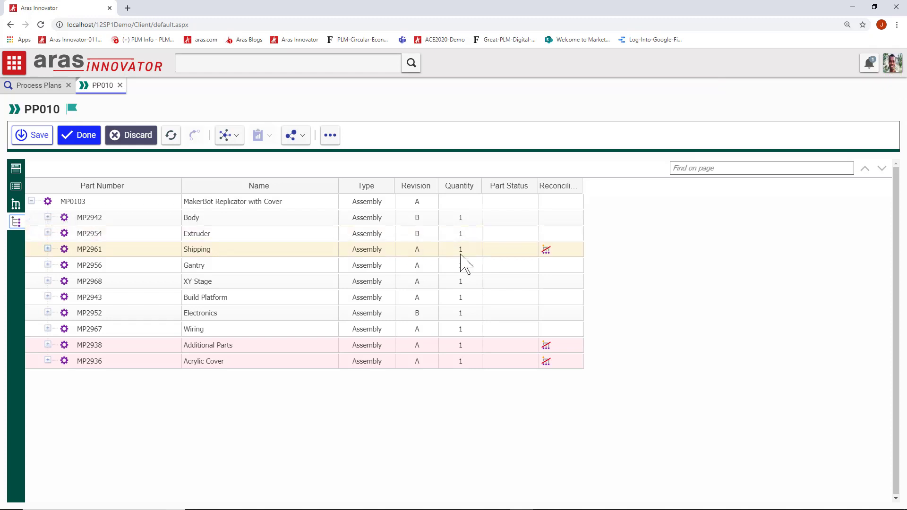
Step: Review the EBOM's reconciliation icons for unaccounted parts, then return to PP010's MBOM view
mouse_move(550, 361)
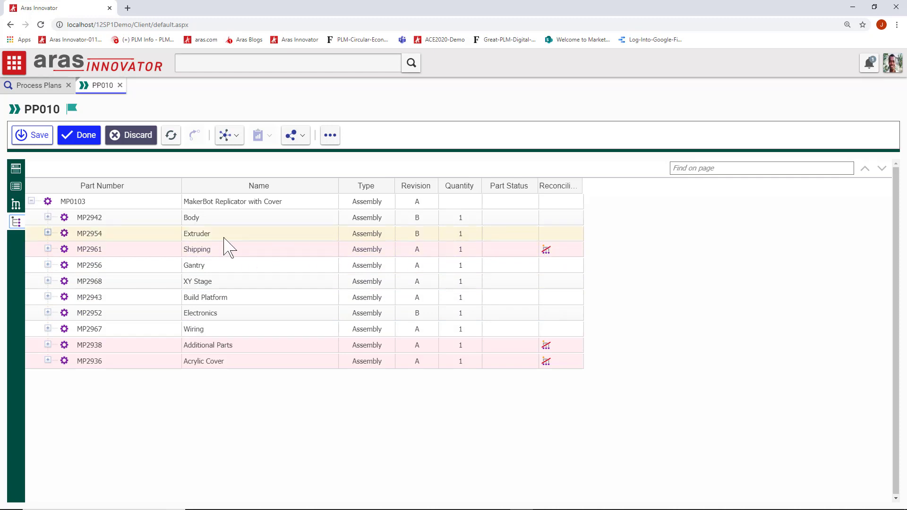
click(16, 205)
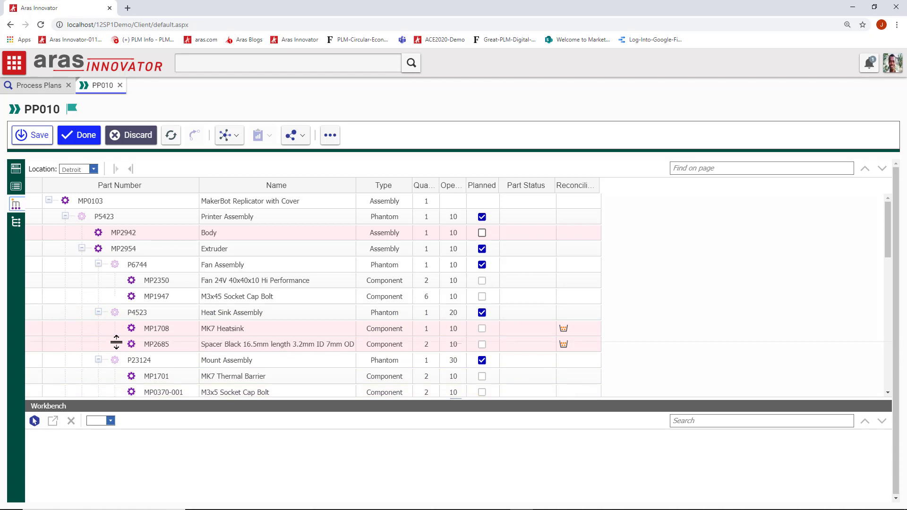
Step: Enlarge the Workbench to show Parts and collapse the Extruder and Printer Assembly branches
drag(117, 334, 116, 336)
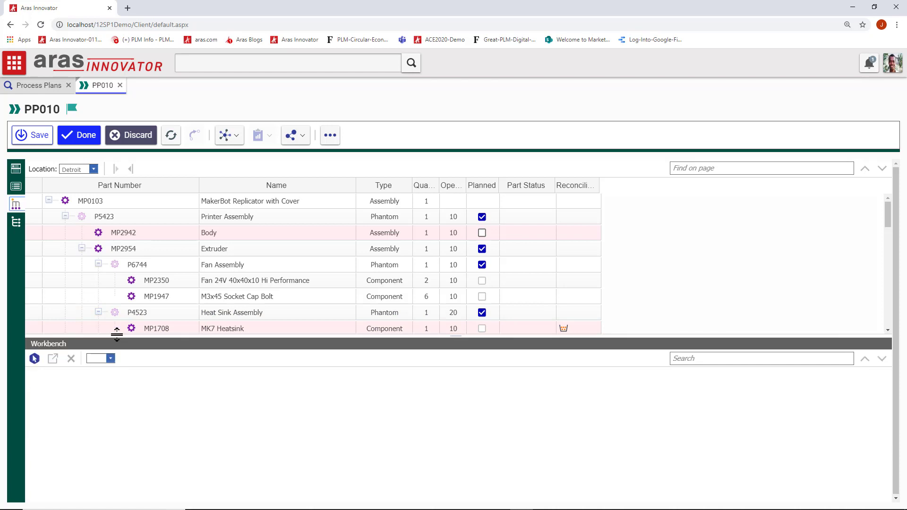
click(111, 360)
click(97, 386)
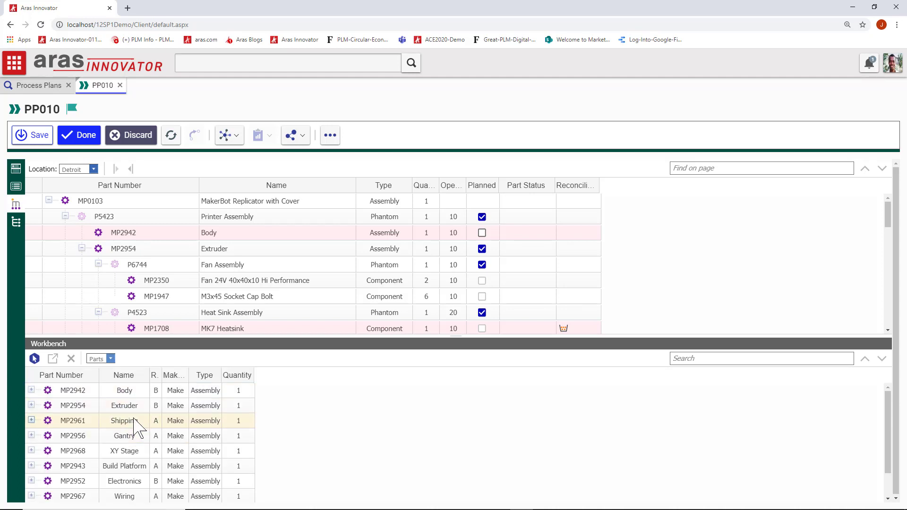
scroll(182, 283, down, 5)
scroll(183, 283, up, 8)
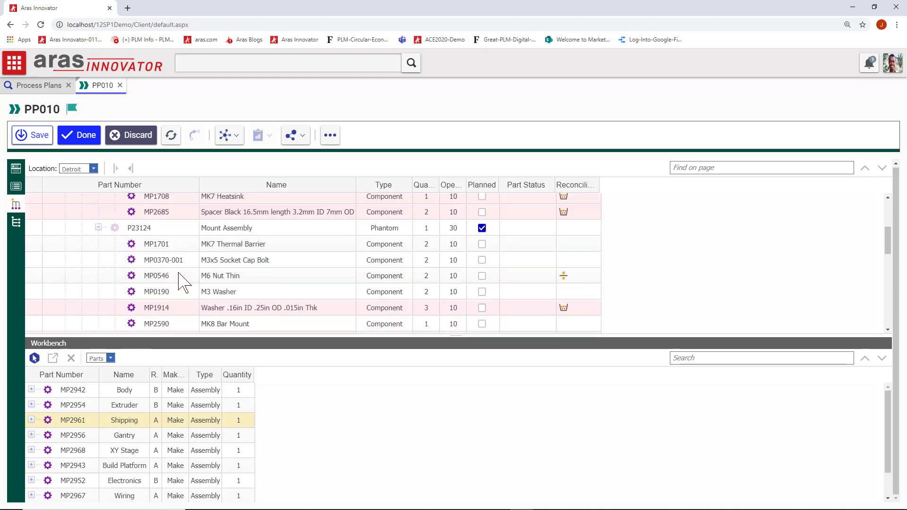
click(81, 248)
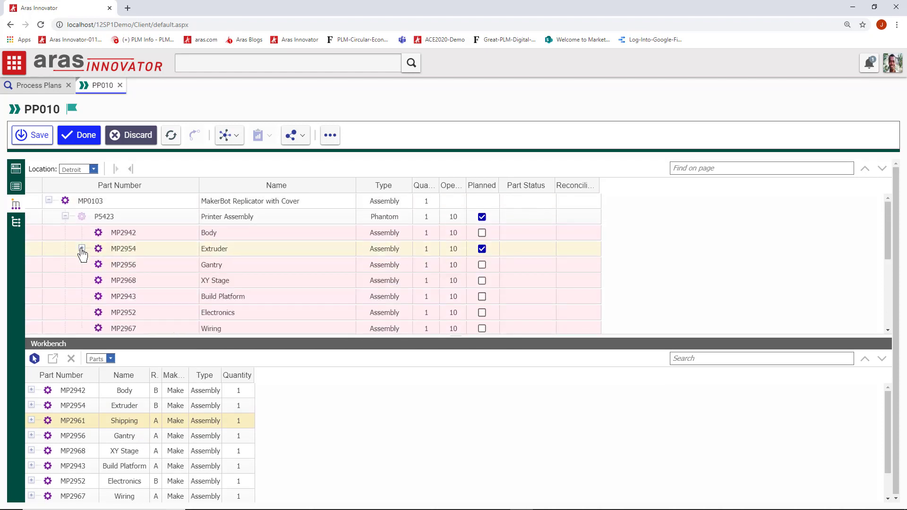
click(66, 217)
Step: Drag MP2961 Shipping under MP0103, set its operation to 05, and save PP010
drag(116, 425, 135, 209)
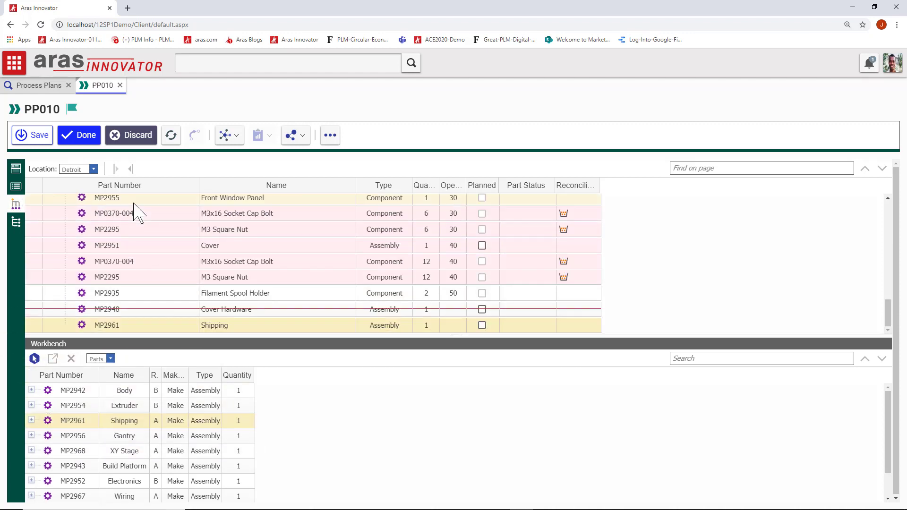
scroll(140, 221, down, 3)
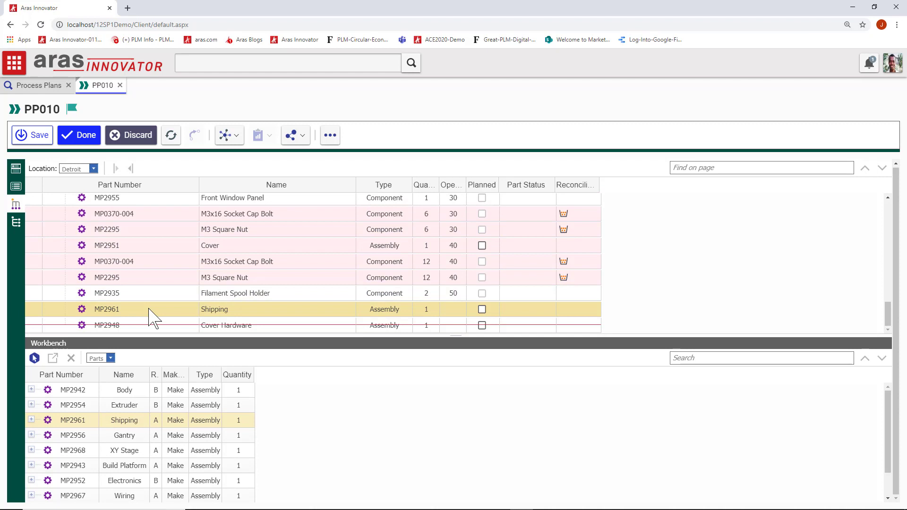
click(455, 310)
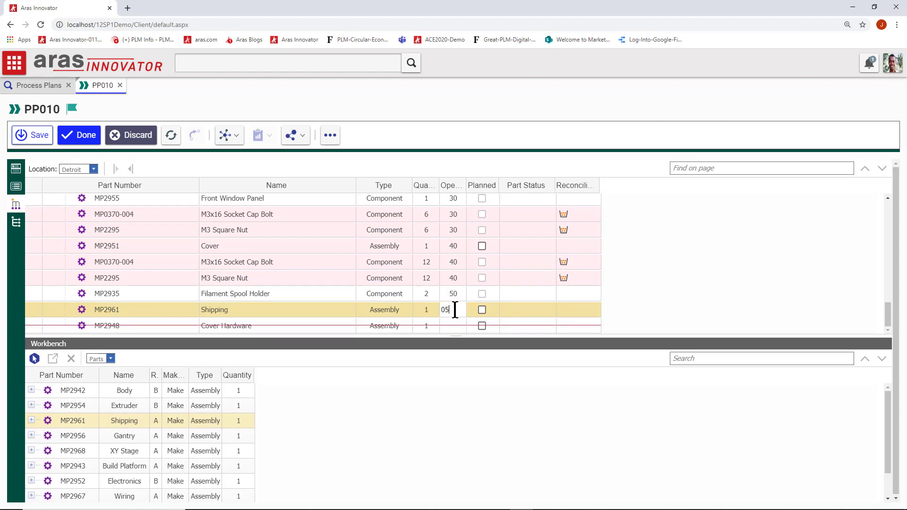
key(Return)
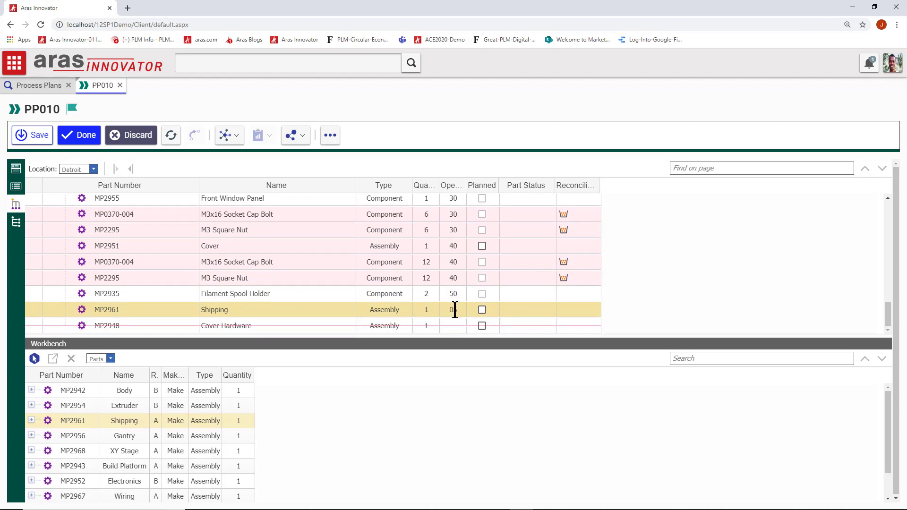
click(83, 137)
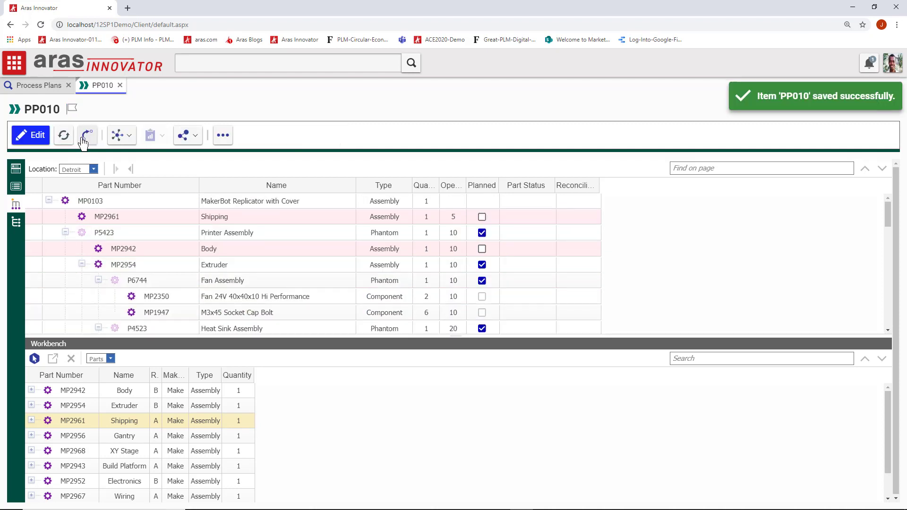
Step: Check the EBOM, then show PP010's process plan with Operation 5 expanded to MP2961 Shipping
click(16, 222)
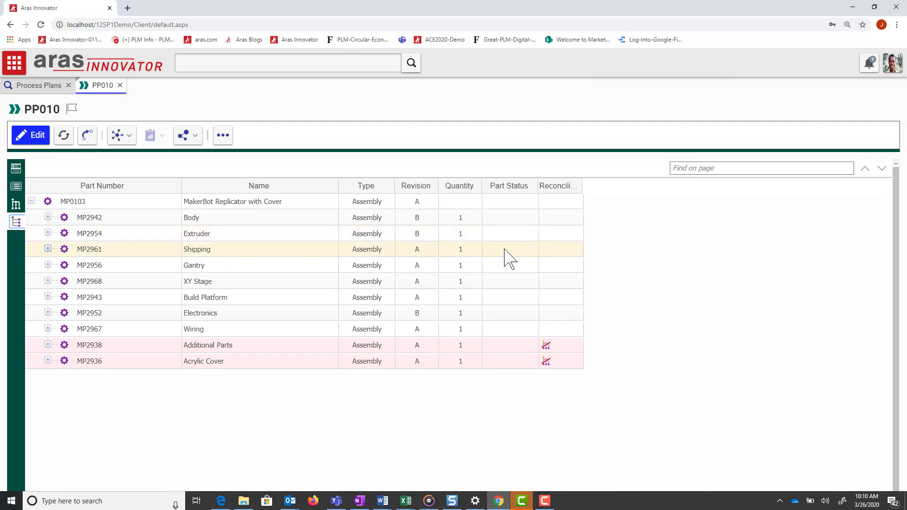
click(16, 186)
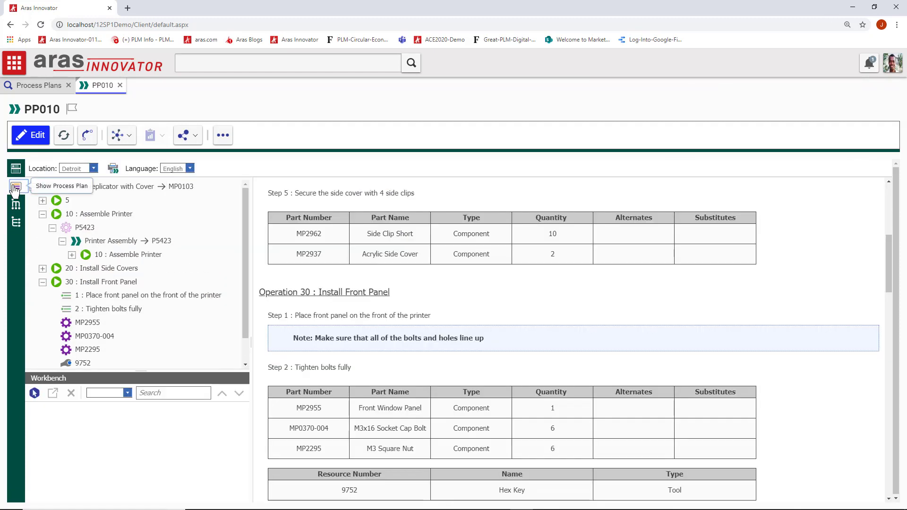
click(71, 201)
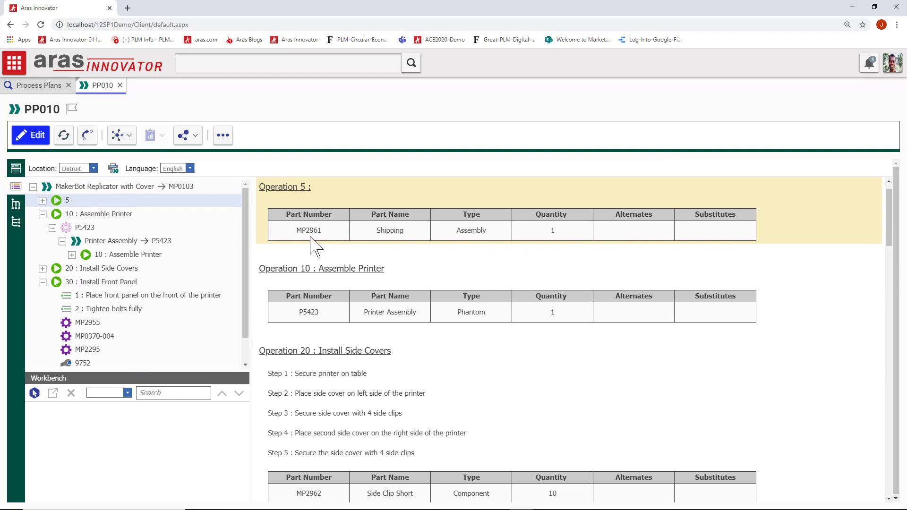
click(127, 393)
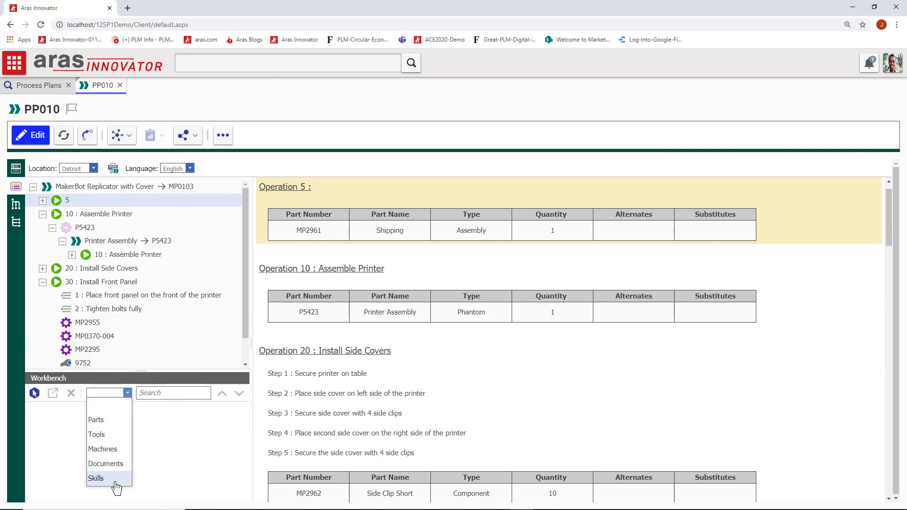
click(305, 188)
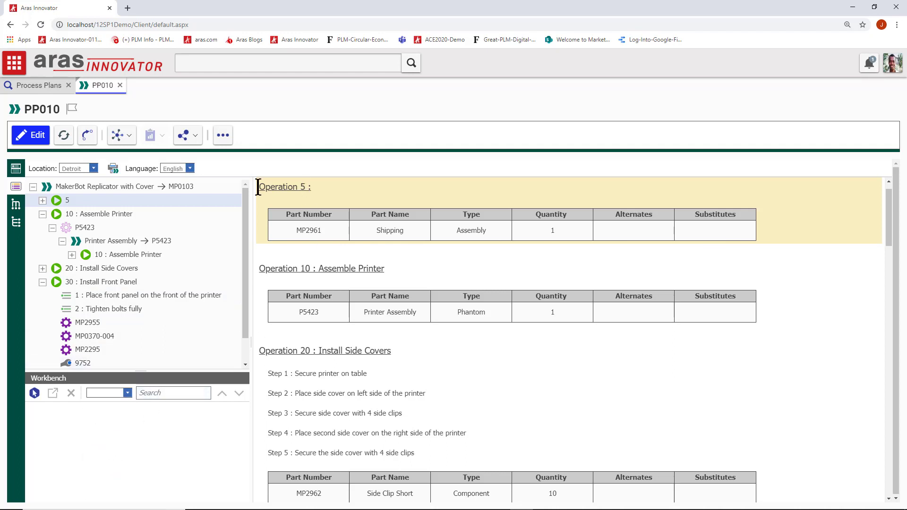
click(42, 200)
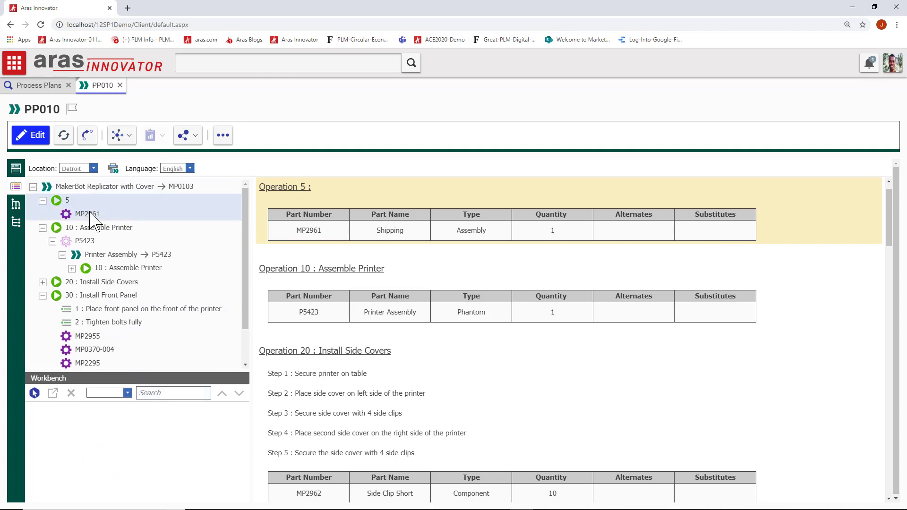
Step: With the process plan in edit mode, open Operation 5's form and enter the name 'Prepare Parts for Shipment'
click(39, 139)
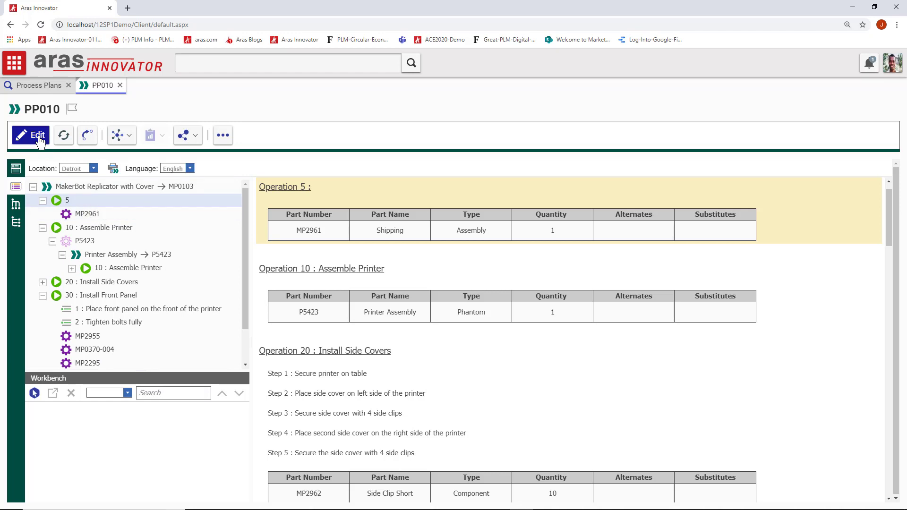
right_click(94, 200)
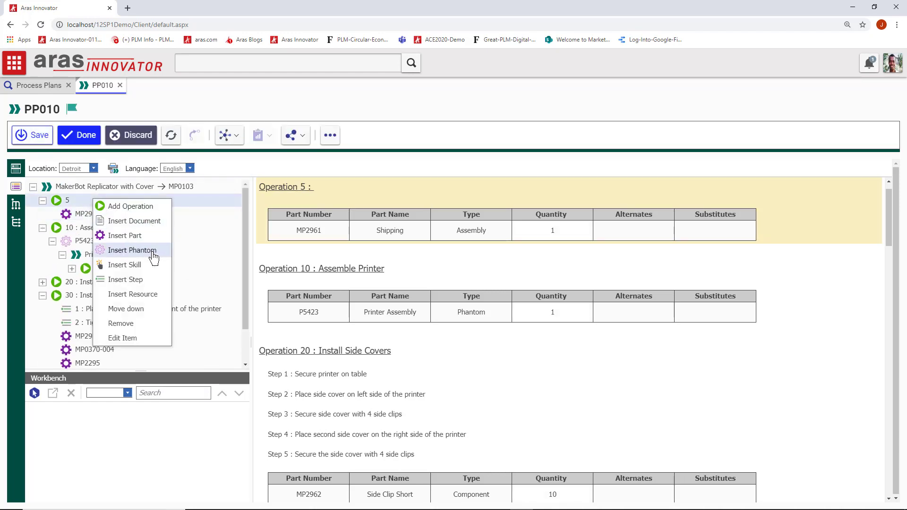
click(140, 338)
click(326, 191)
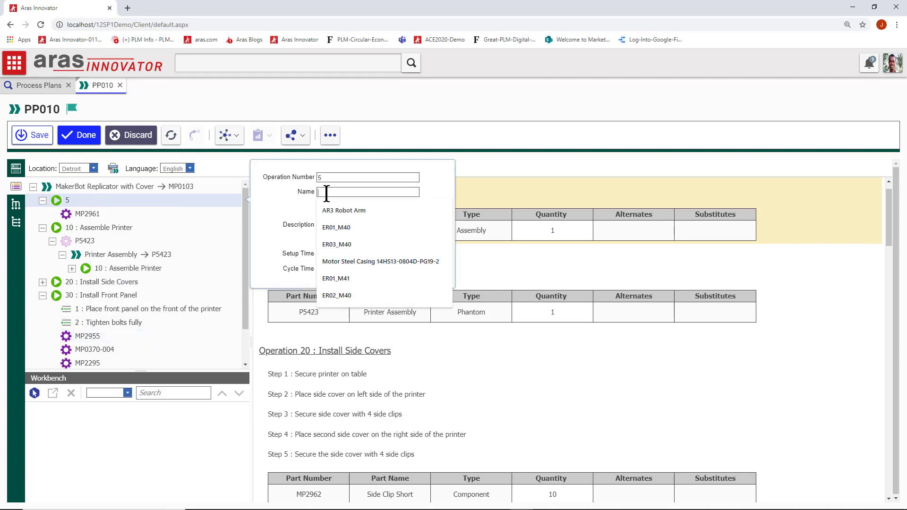
text(Prepare)
key(Down)
key(Down)
key(Down)
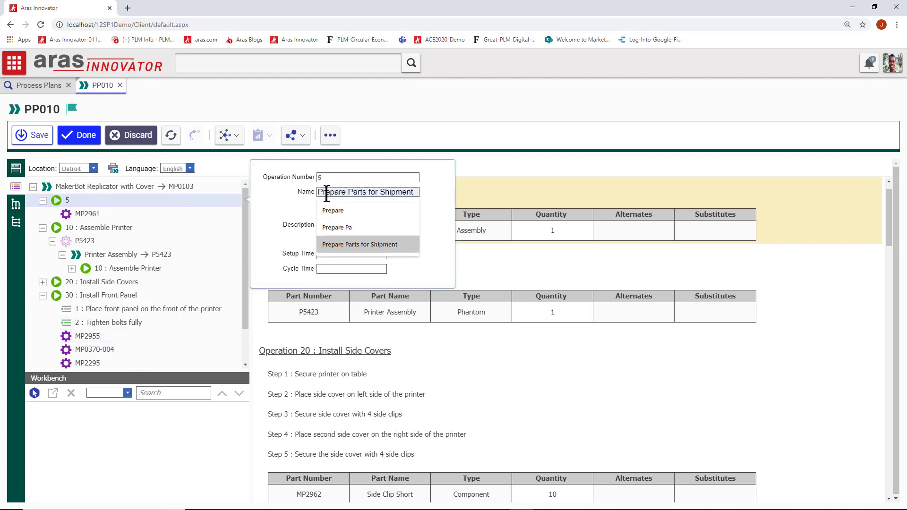
key(Return)
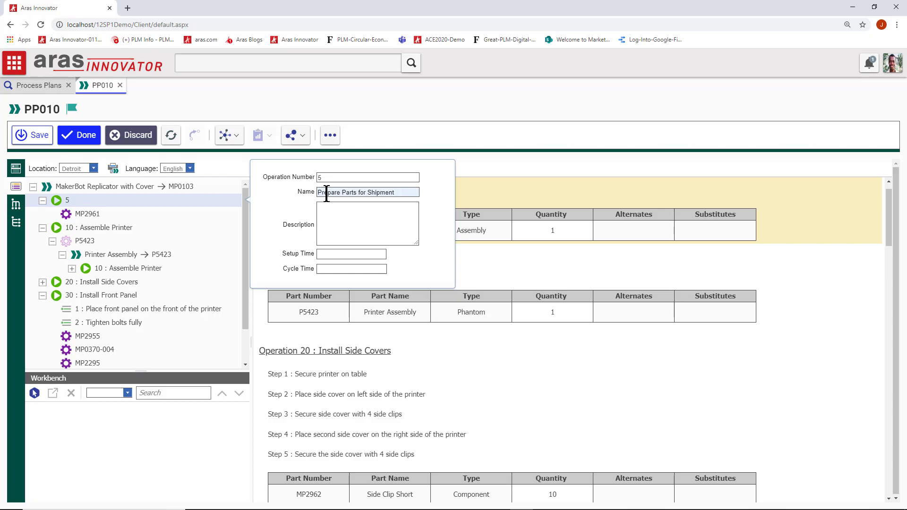